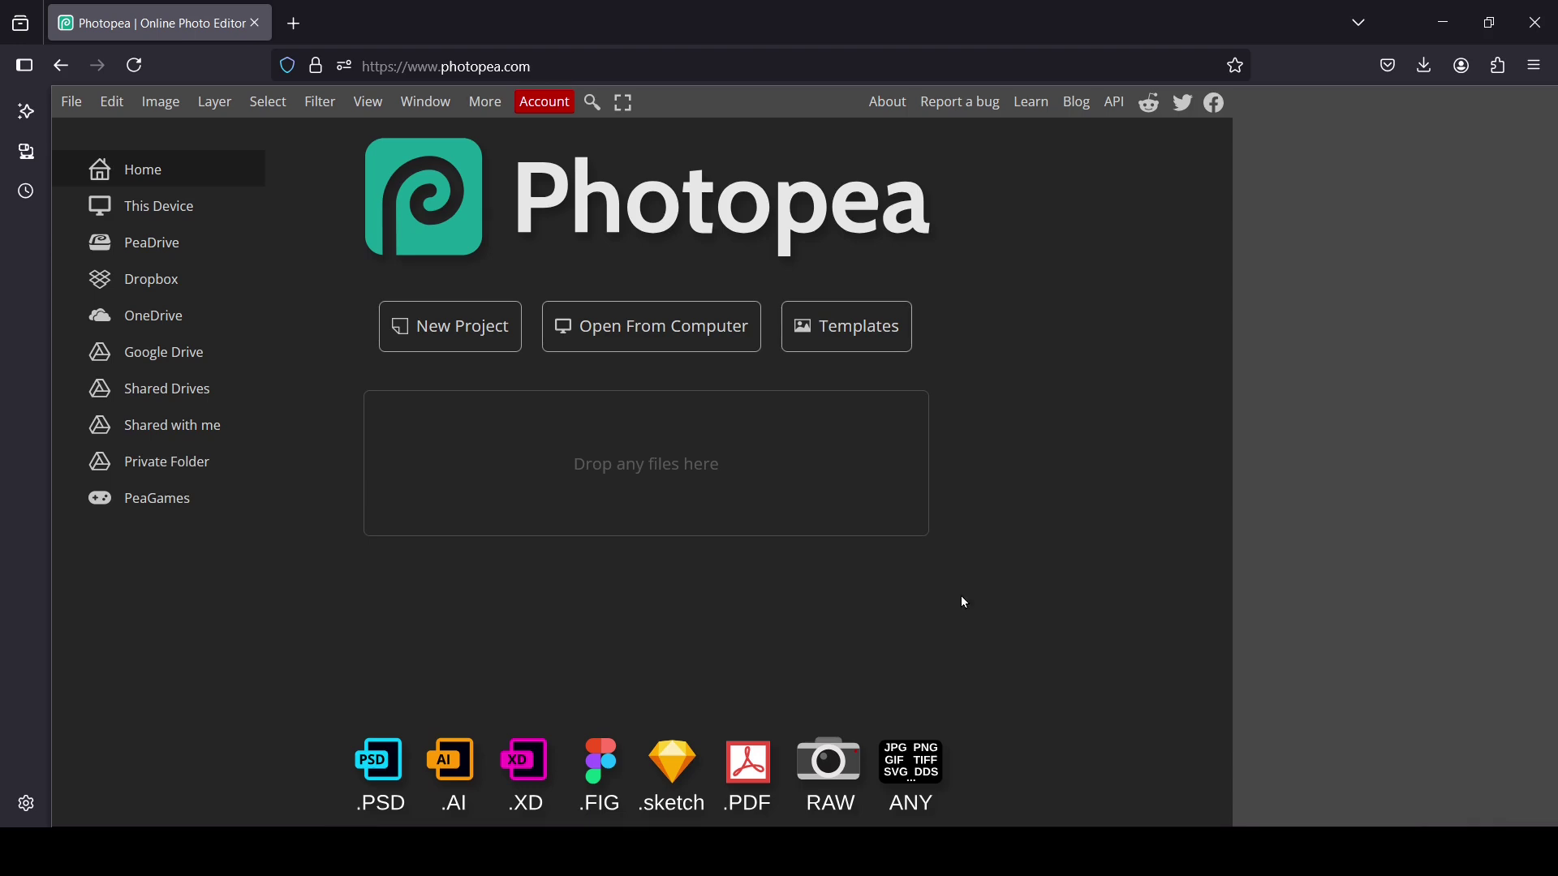
# Create a new 1920 x 1080 document from the FB Event Image preset
pyautogui.click(75, 103)
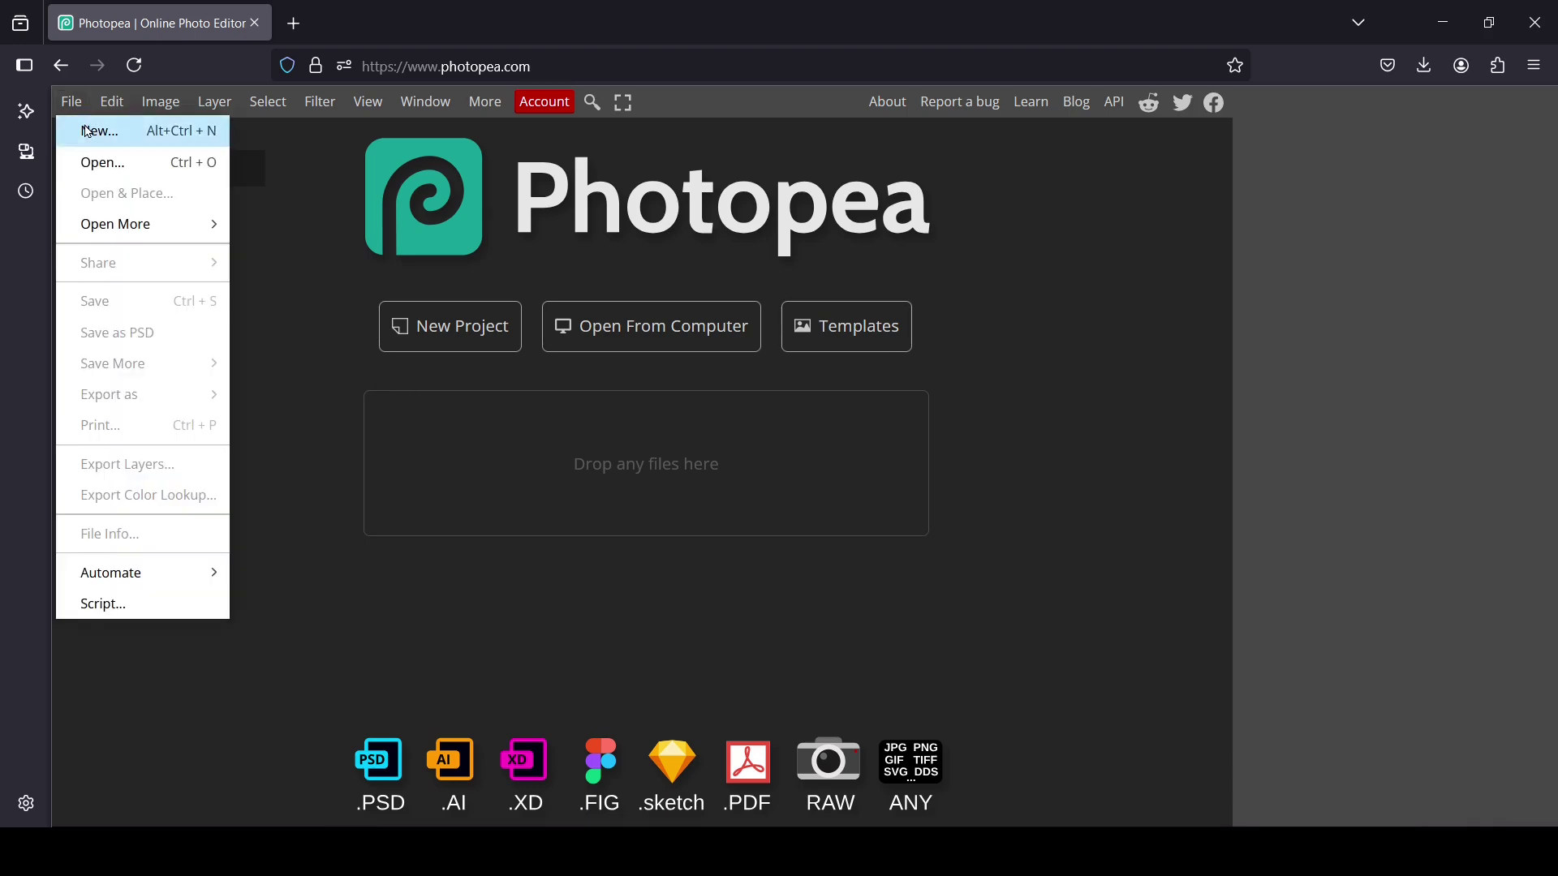
pyautogui.click(89, 132)
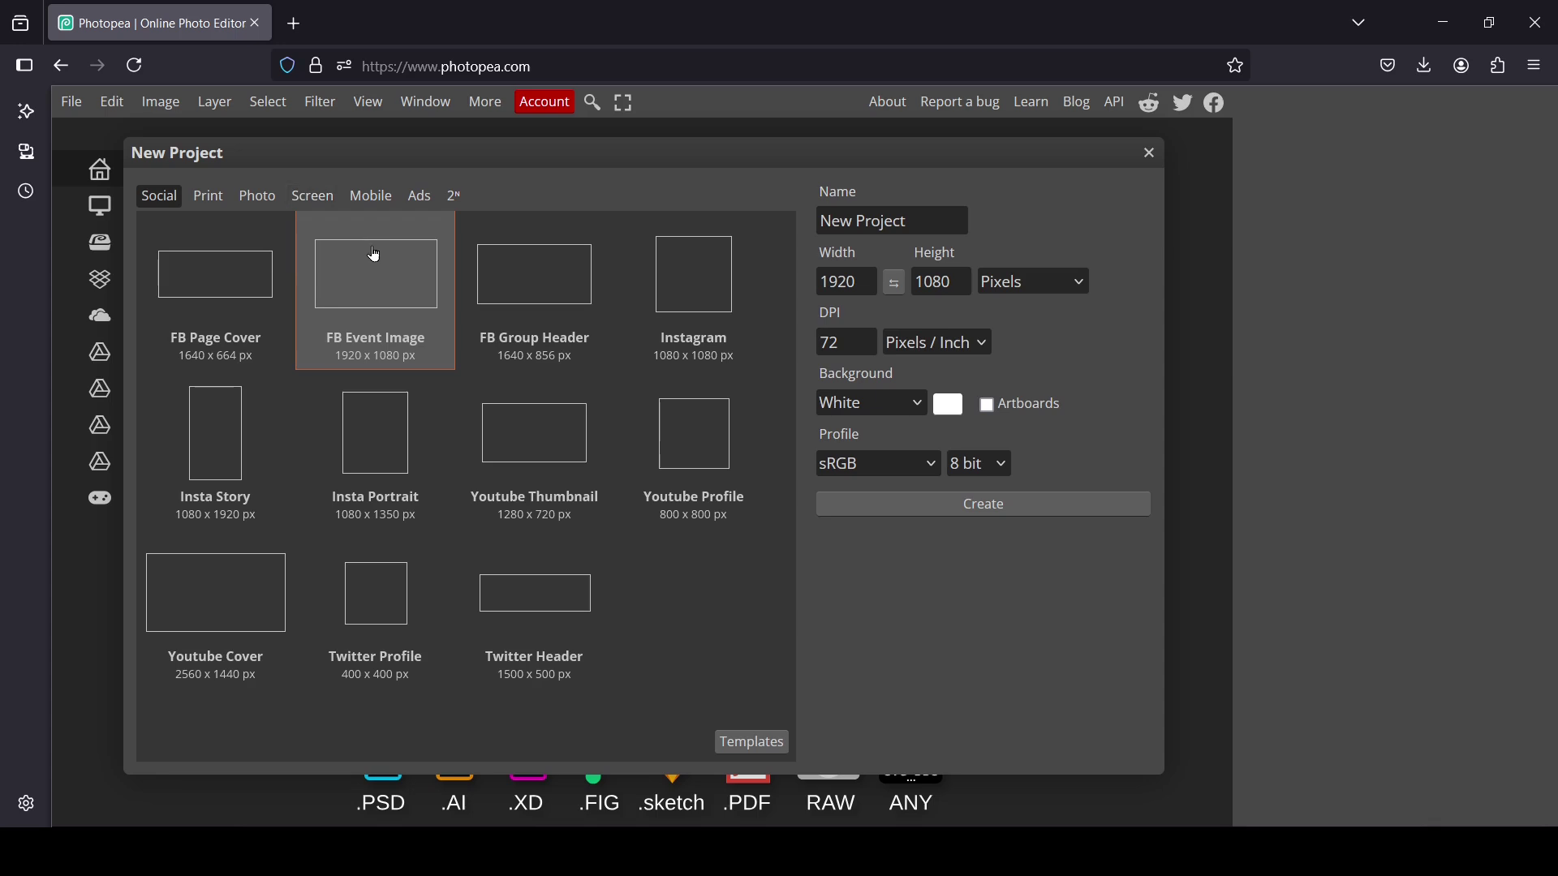
pyautogui.click(404, 291)
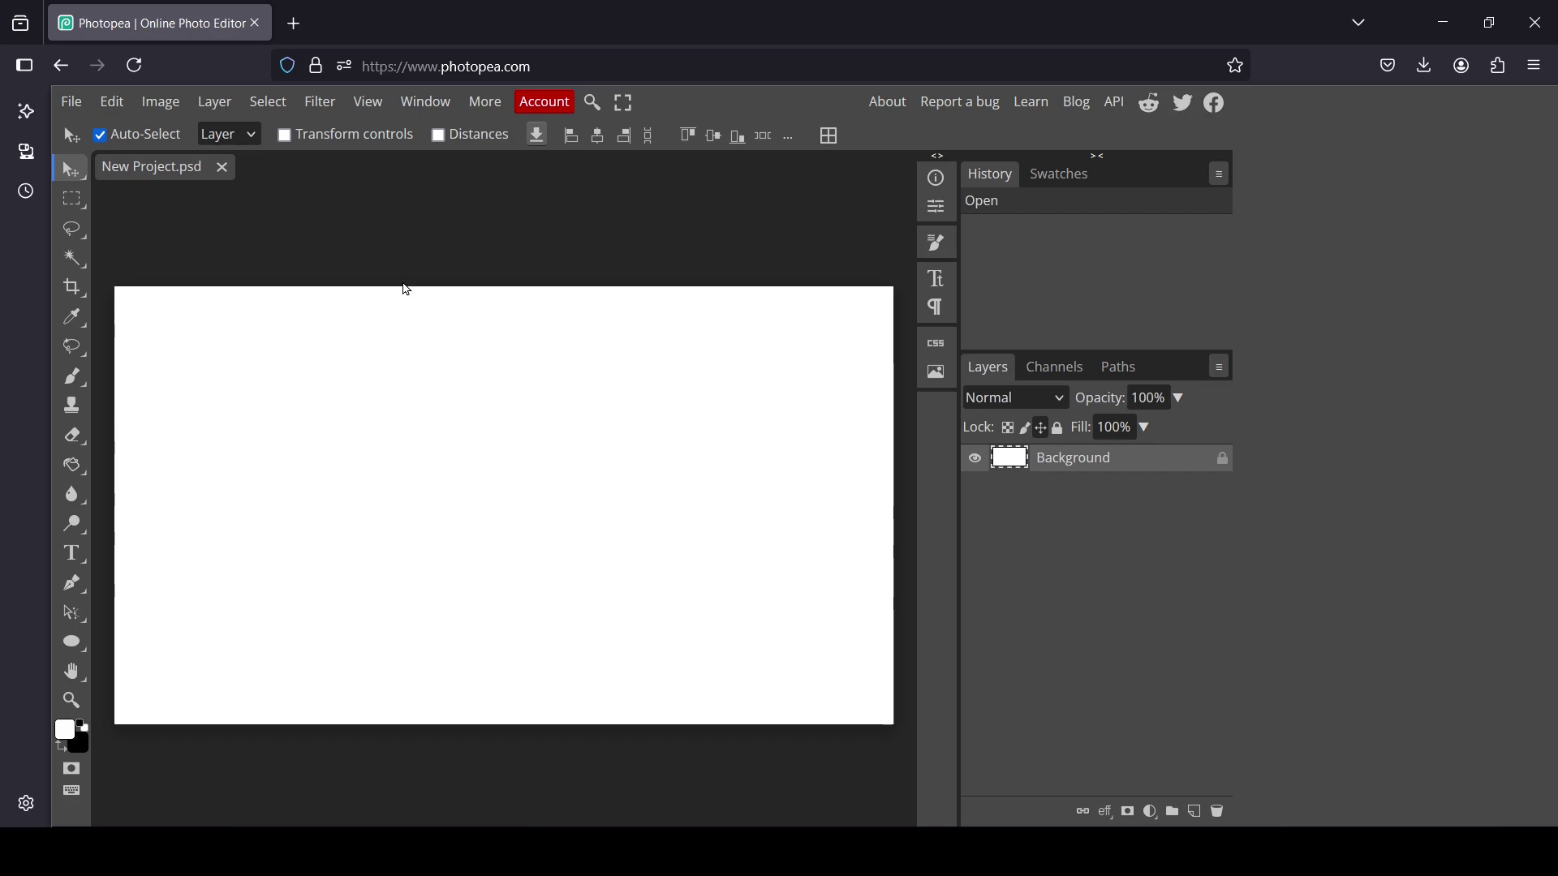
# Select the horizontal Type tool and set the text colour to black
pyautogui.click(71, 554)
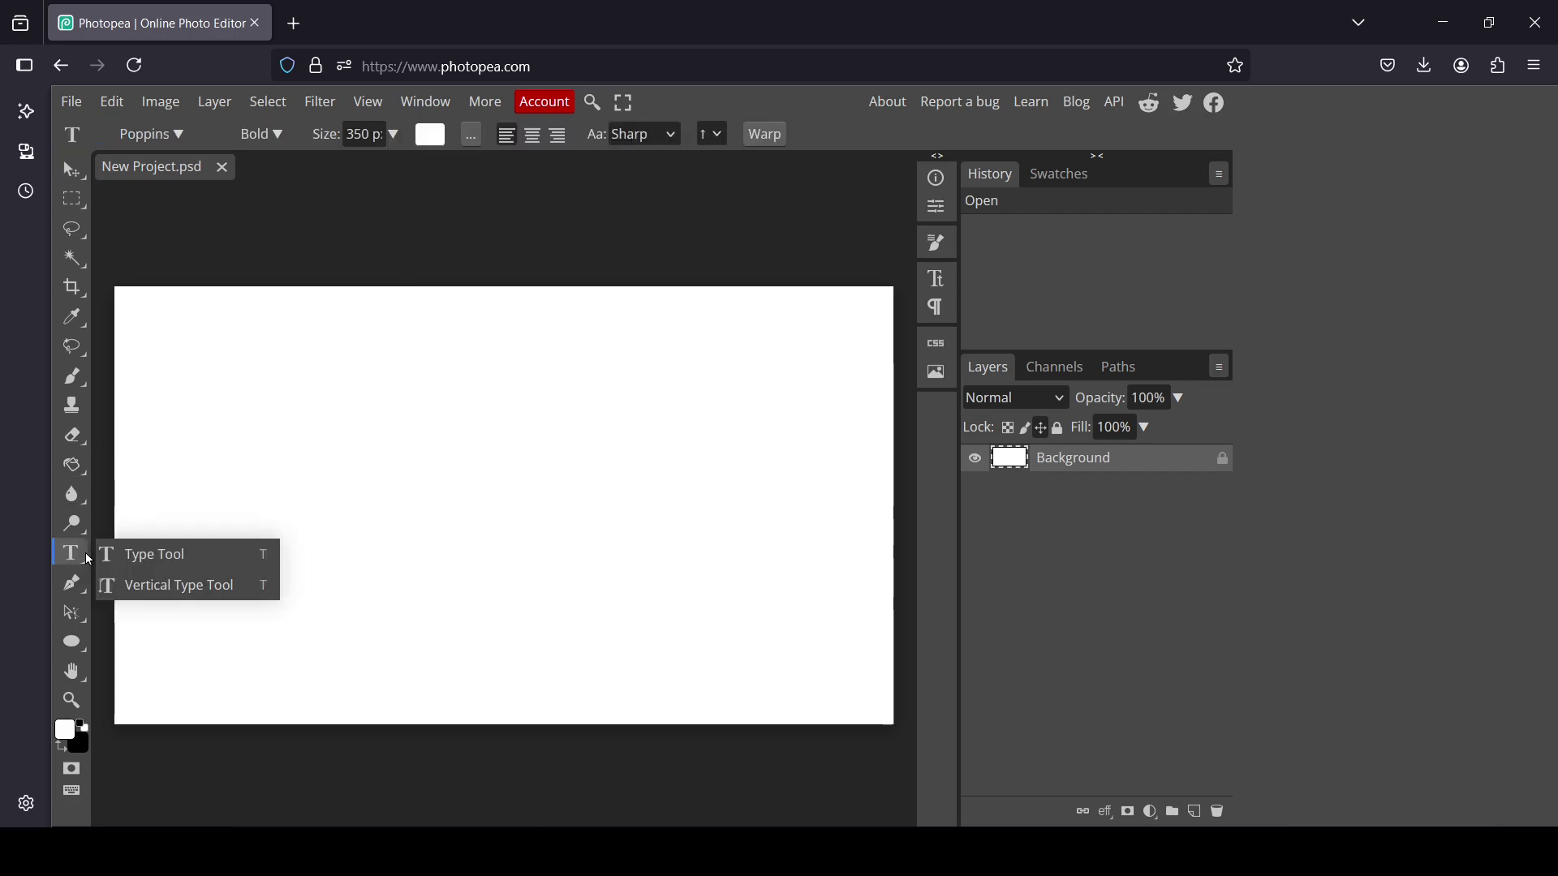
pyautogui.click(165, 563)
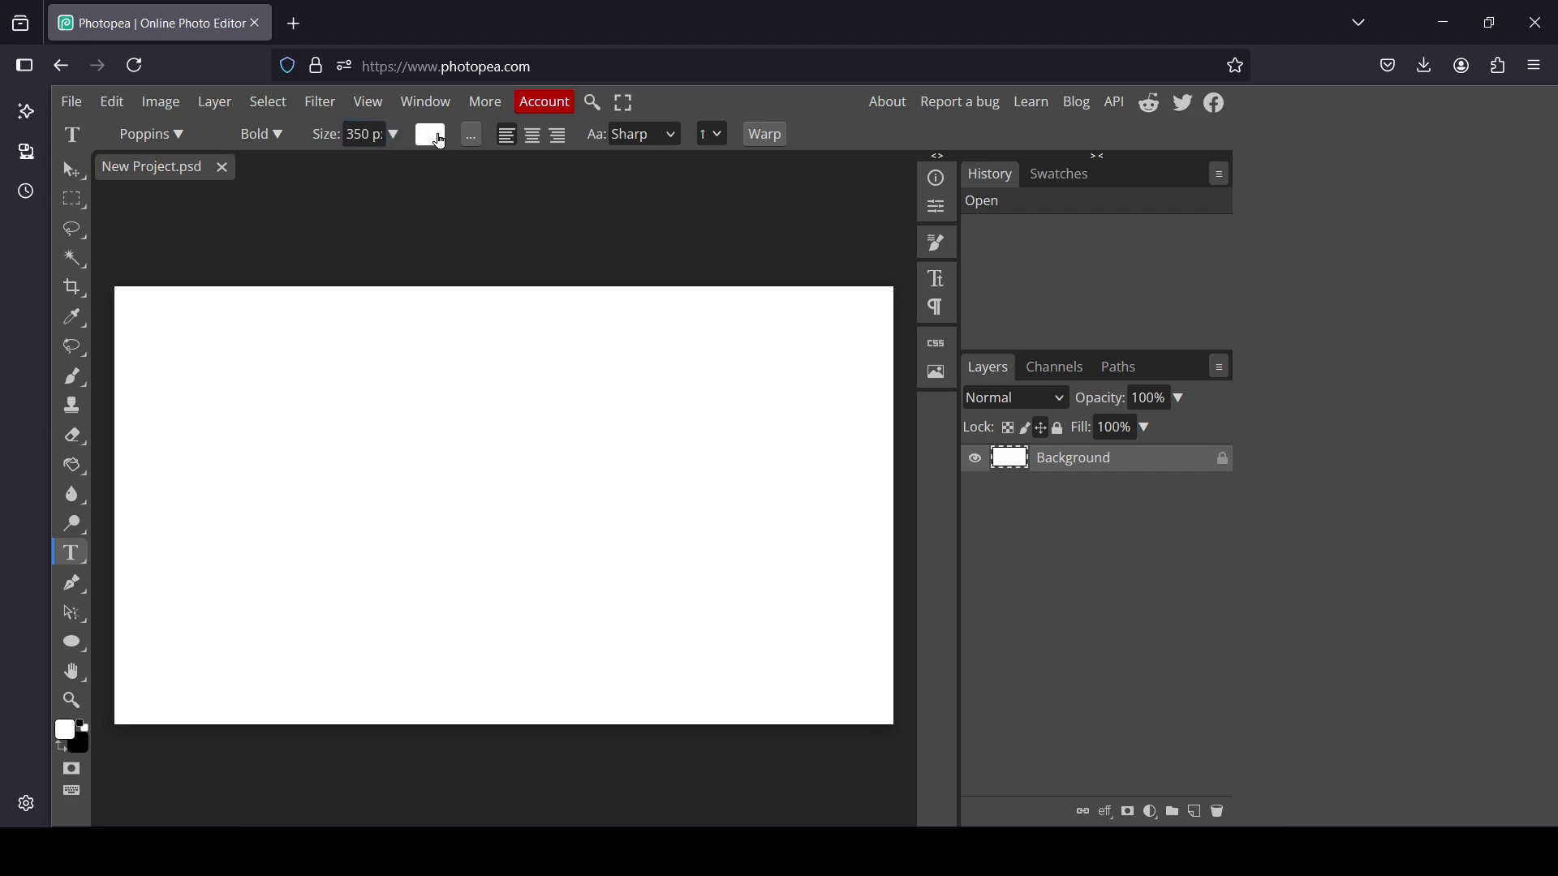
pyautogui.click(438, 138)
pyautogui.moveTo(1075, 490); pyautogui.dragTo(1199, 681)
pyautogui.click(1389, 440)
# Type OUTLINE on the canvas and move it toward the centre
pyautogui.click(229, 457)
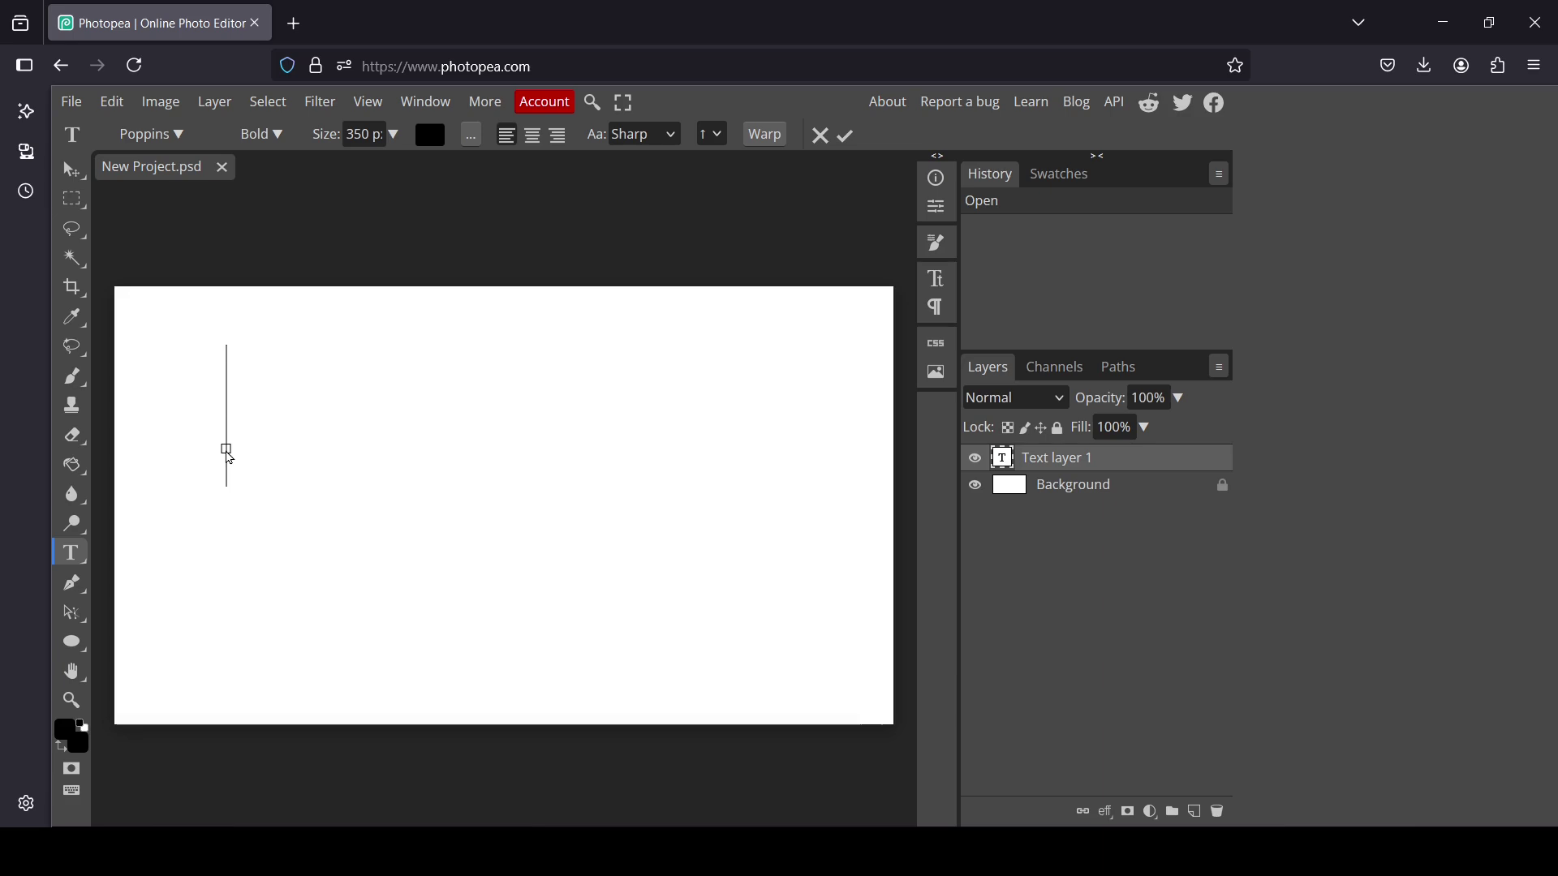
pyautogui.write('OU')
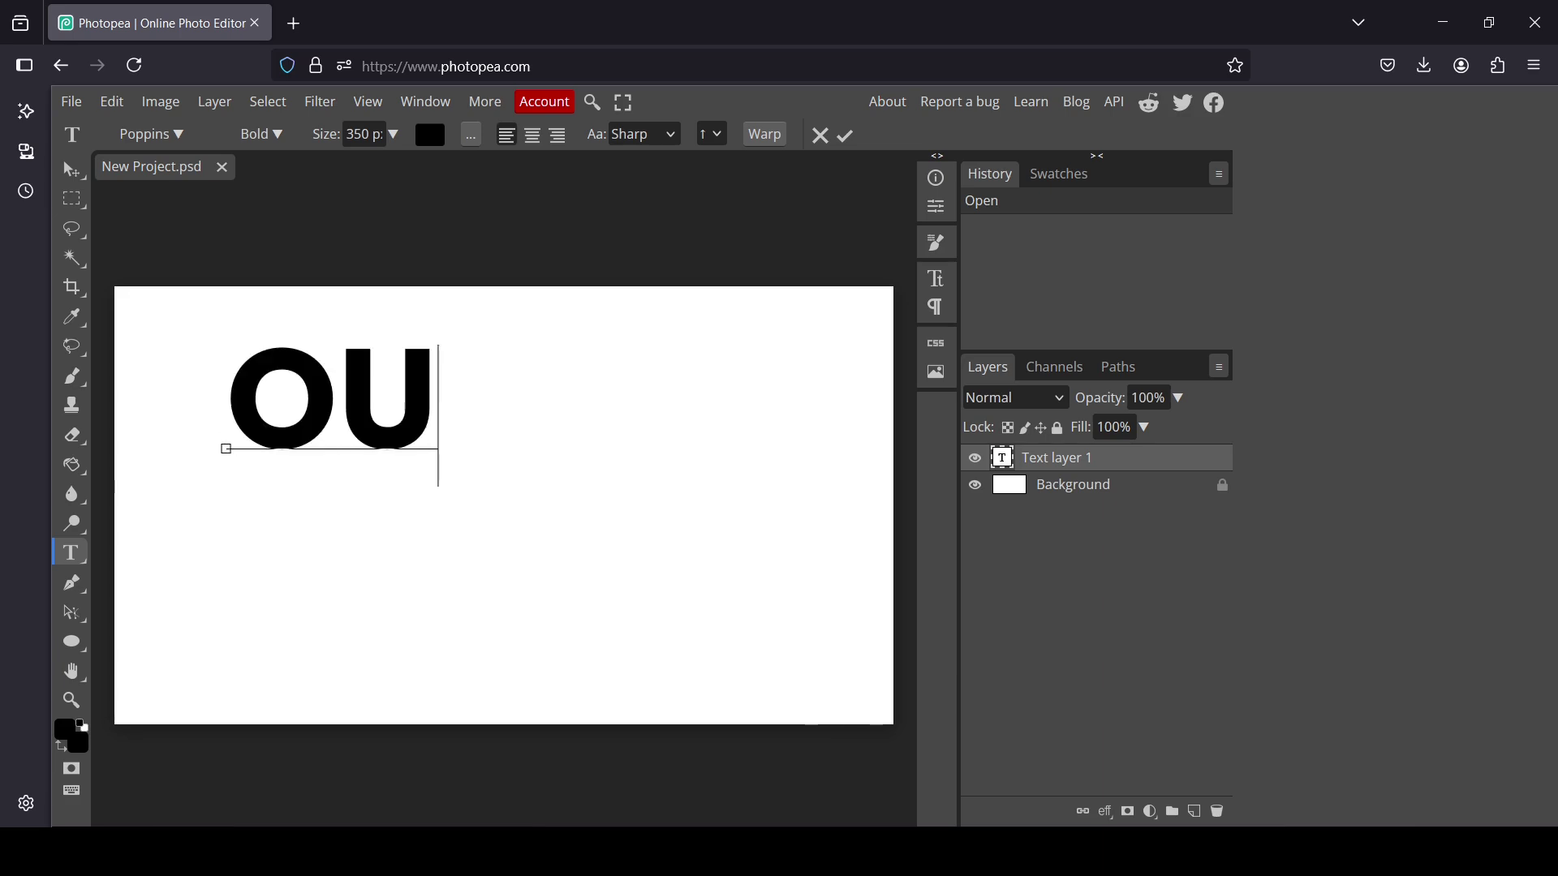
pyautogui.write('TLINE')
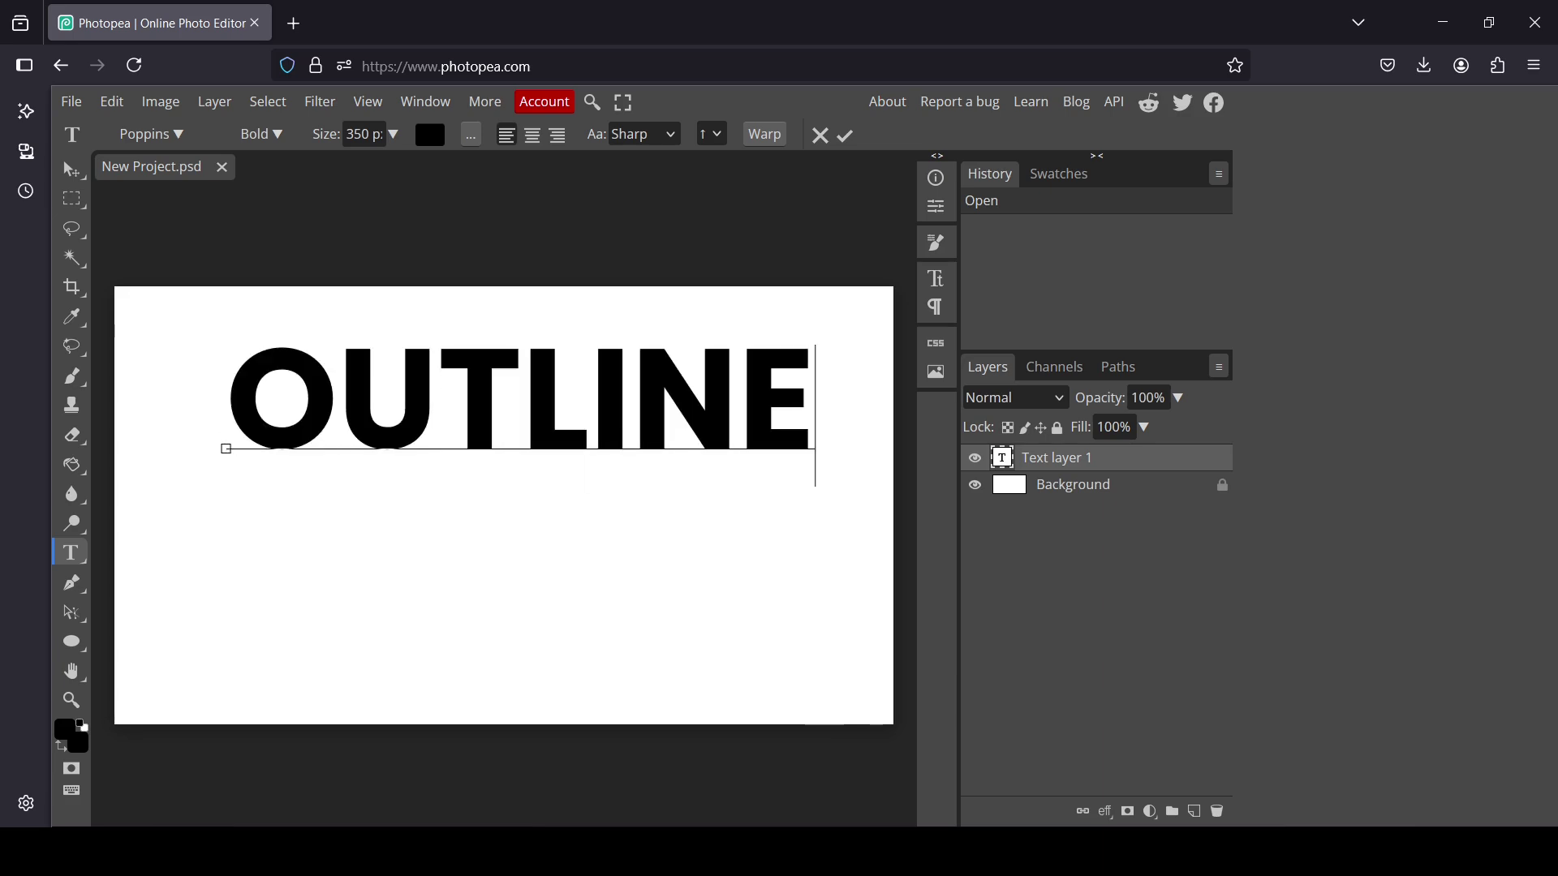
pyautogui.moveTo(73, 168); pyautogui.dragTo(219, 198)
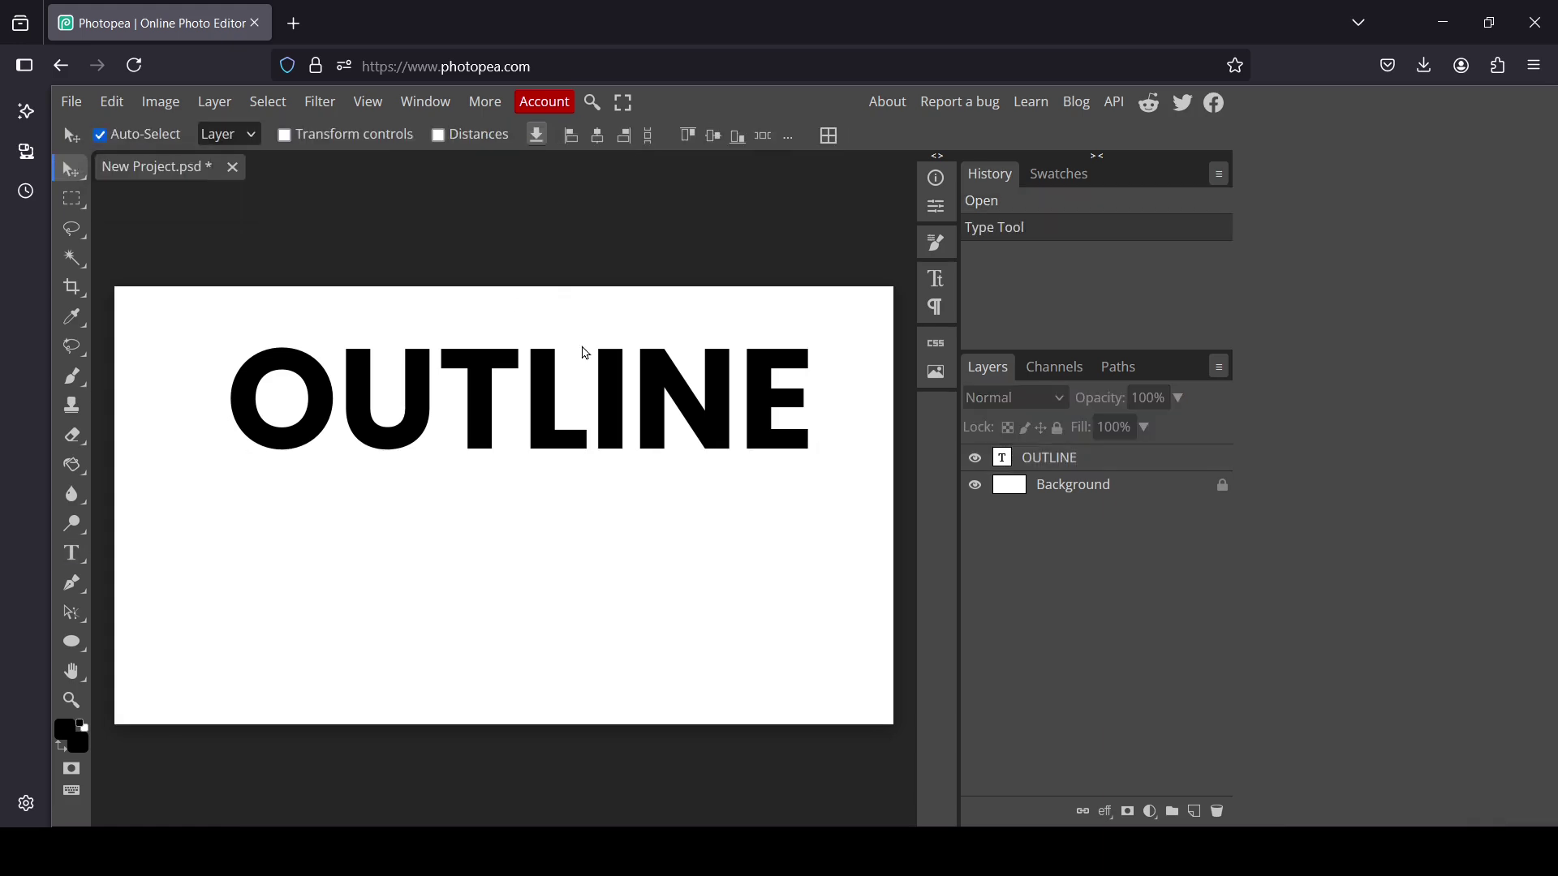
pyautogui.moveTo(672, 394); pyautogui.dragTo(657, 493)
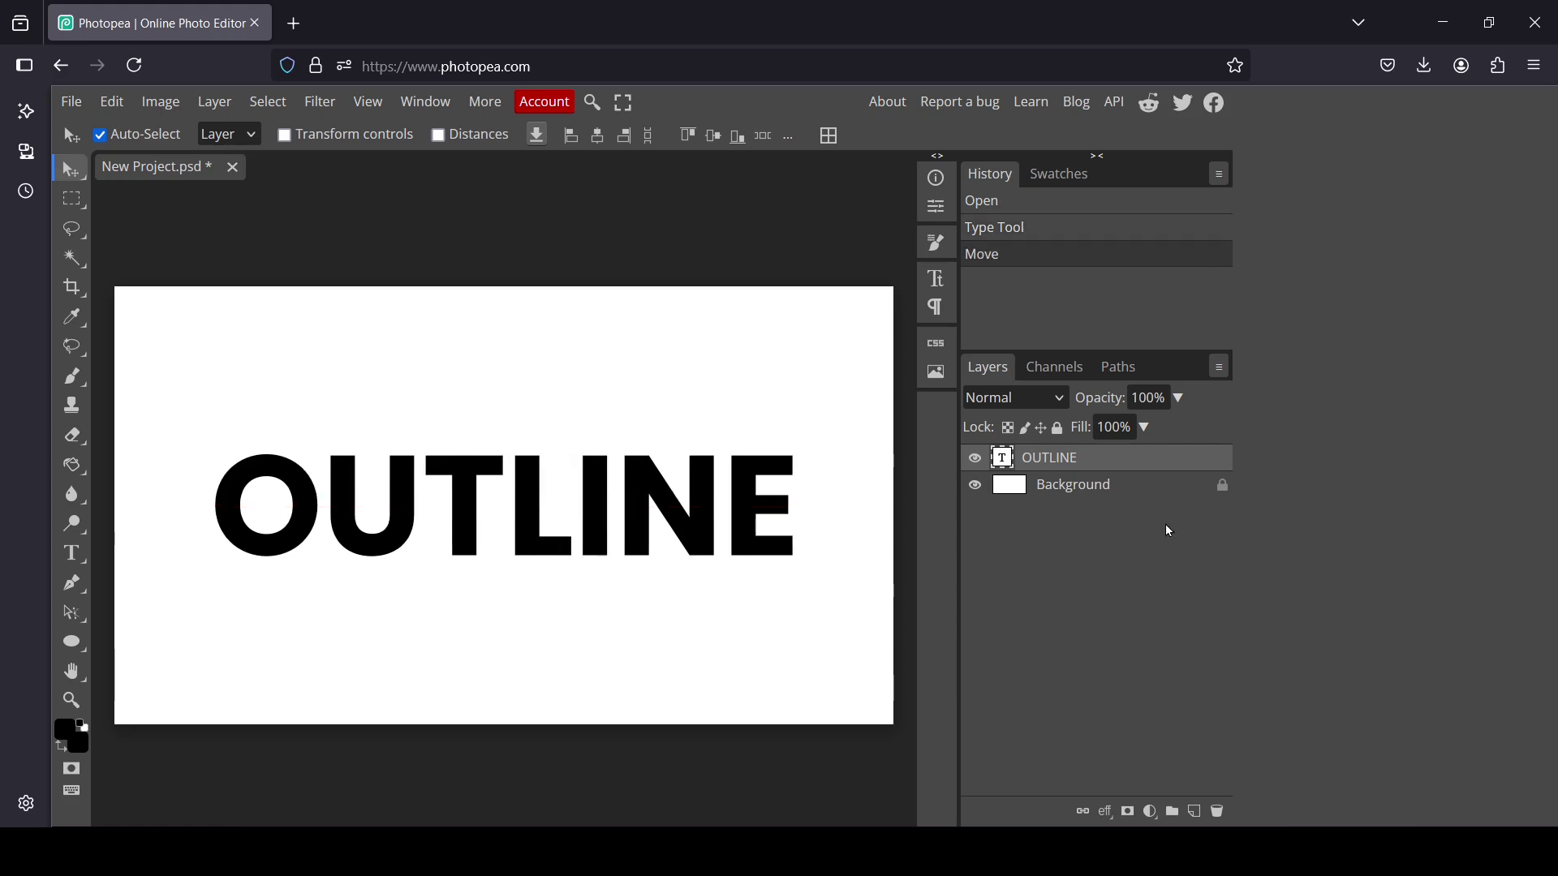
# Enable a Stroke effect in the OUTLINE layer's Blending Options and show its settings
pyautogui.rightClick(1064, 459)
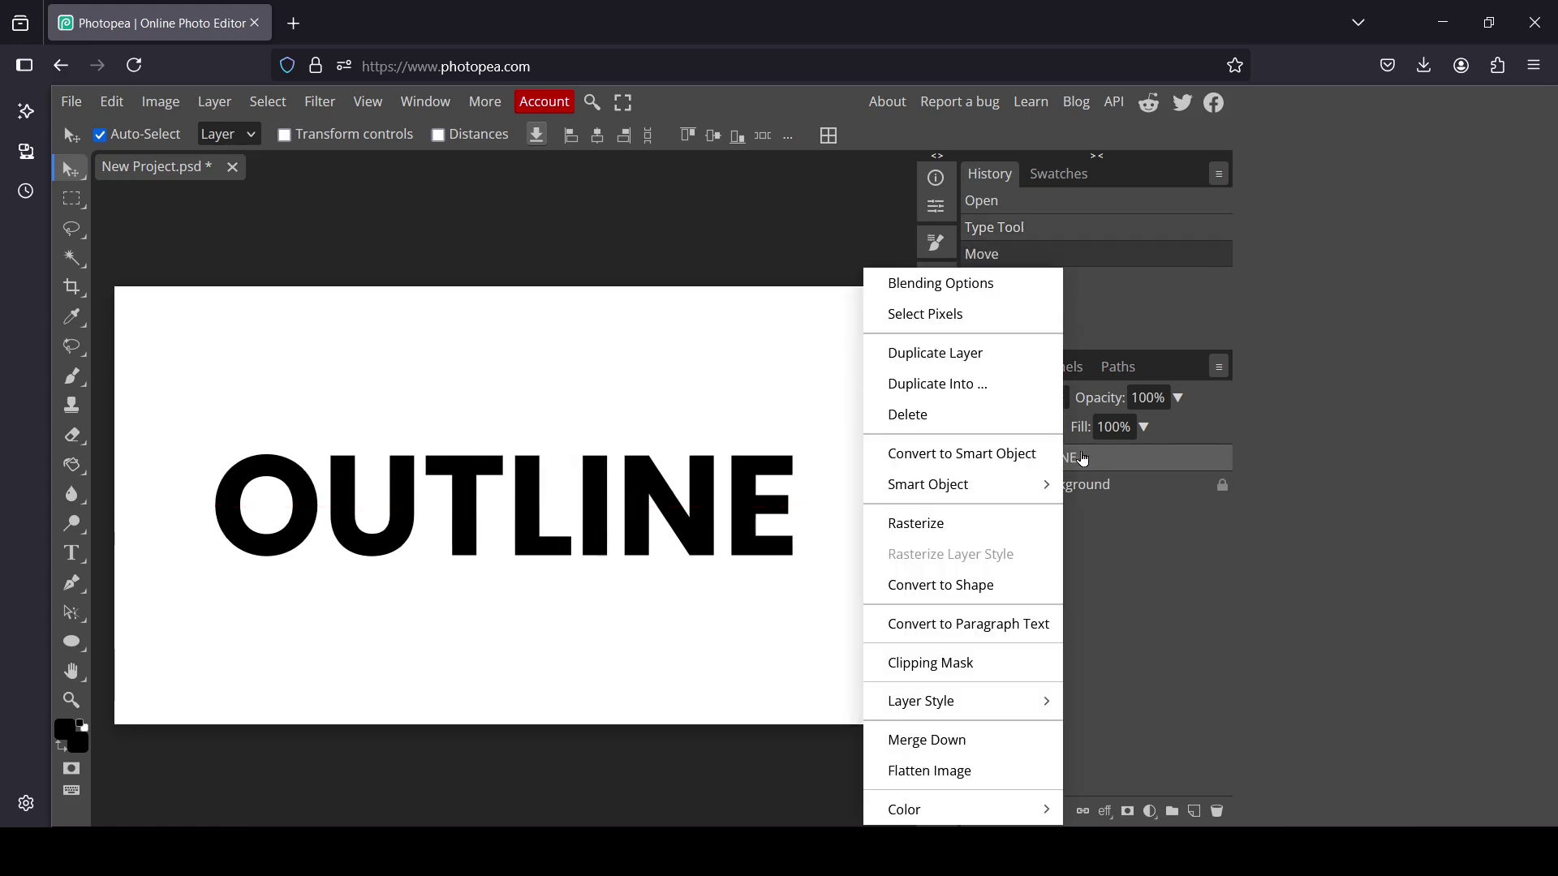
pyautogui.click(1035, 297)
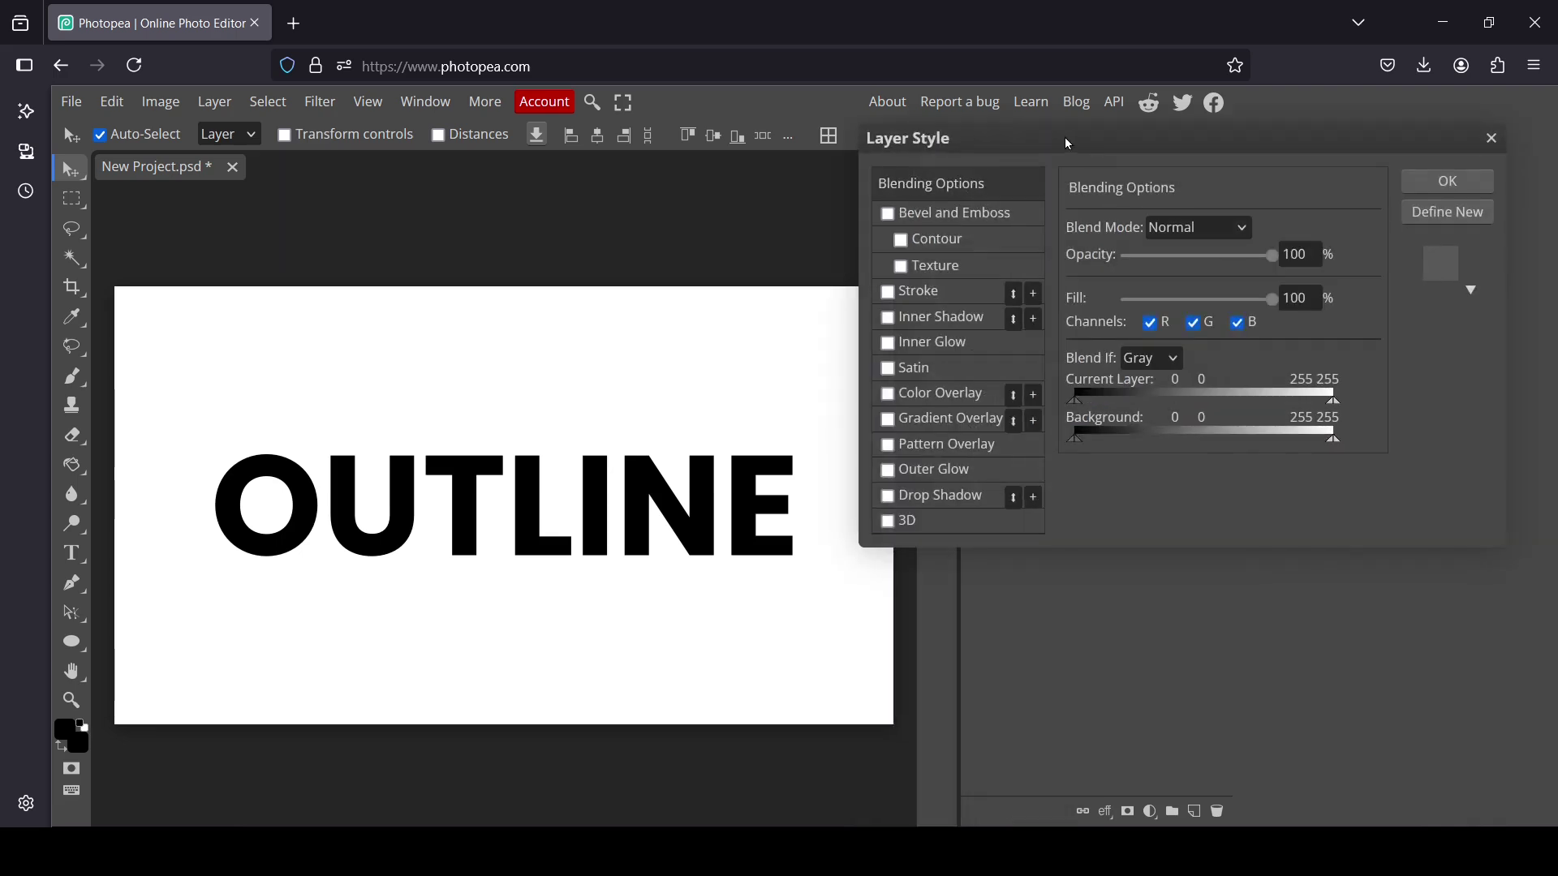
pyautogui.click(890, 293)
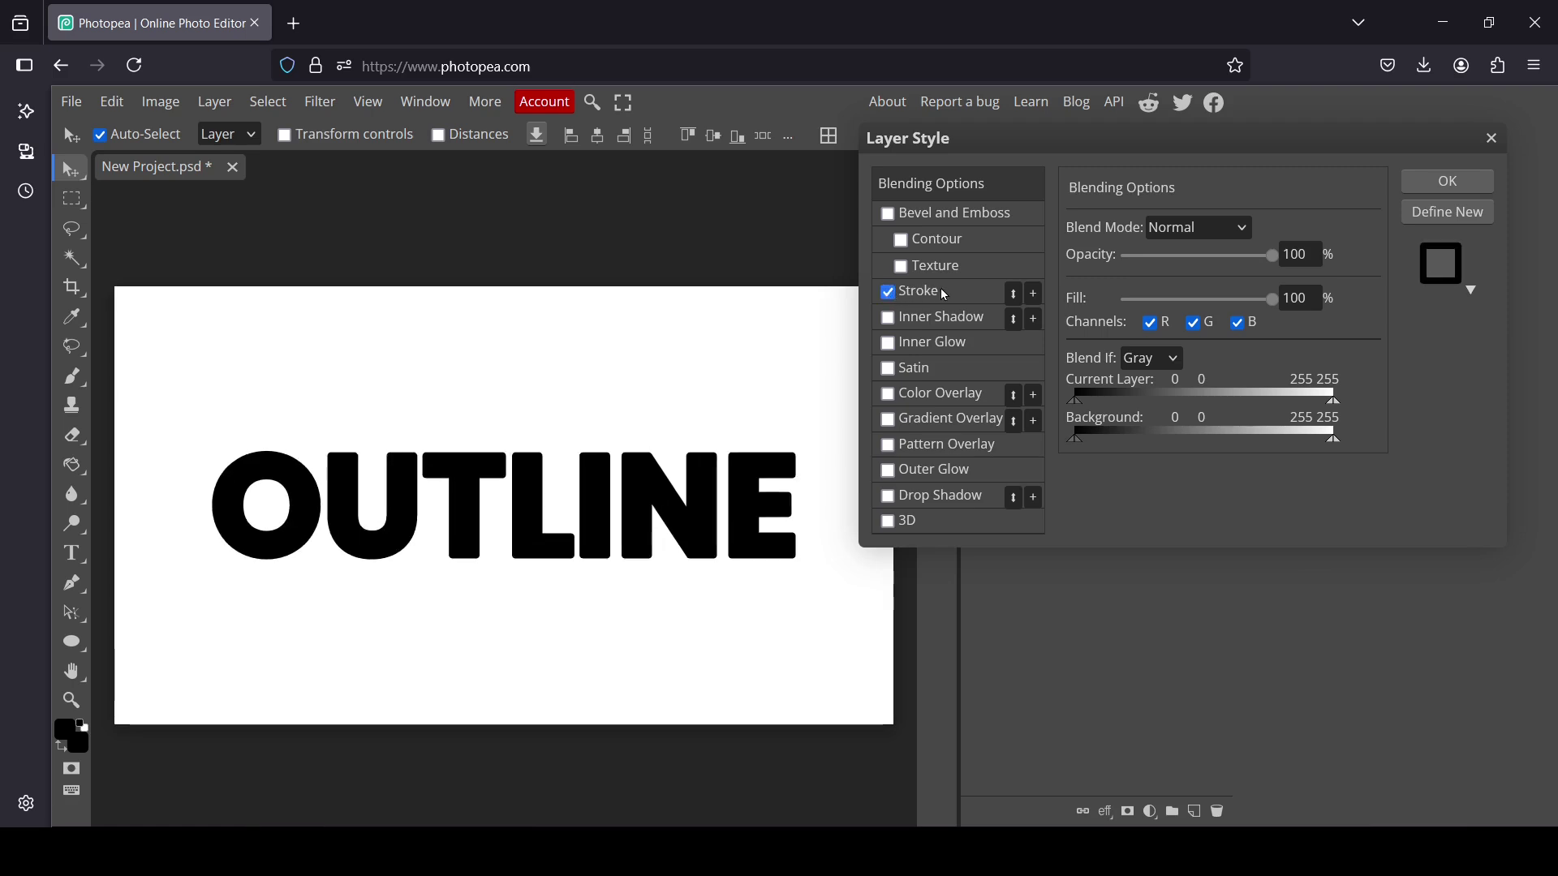
pyautogui.click(941, 292)
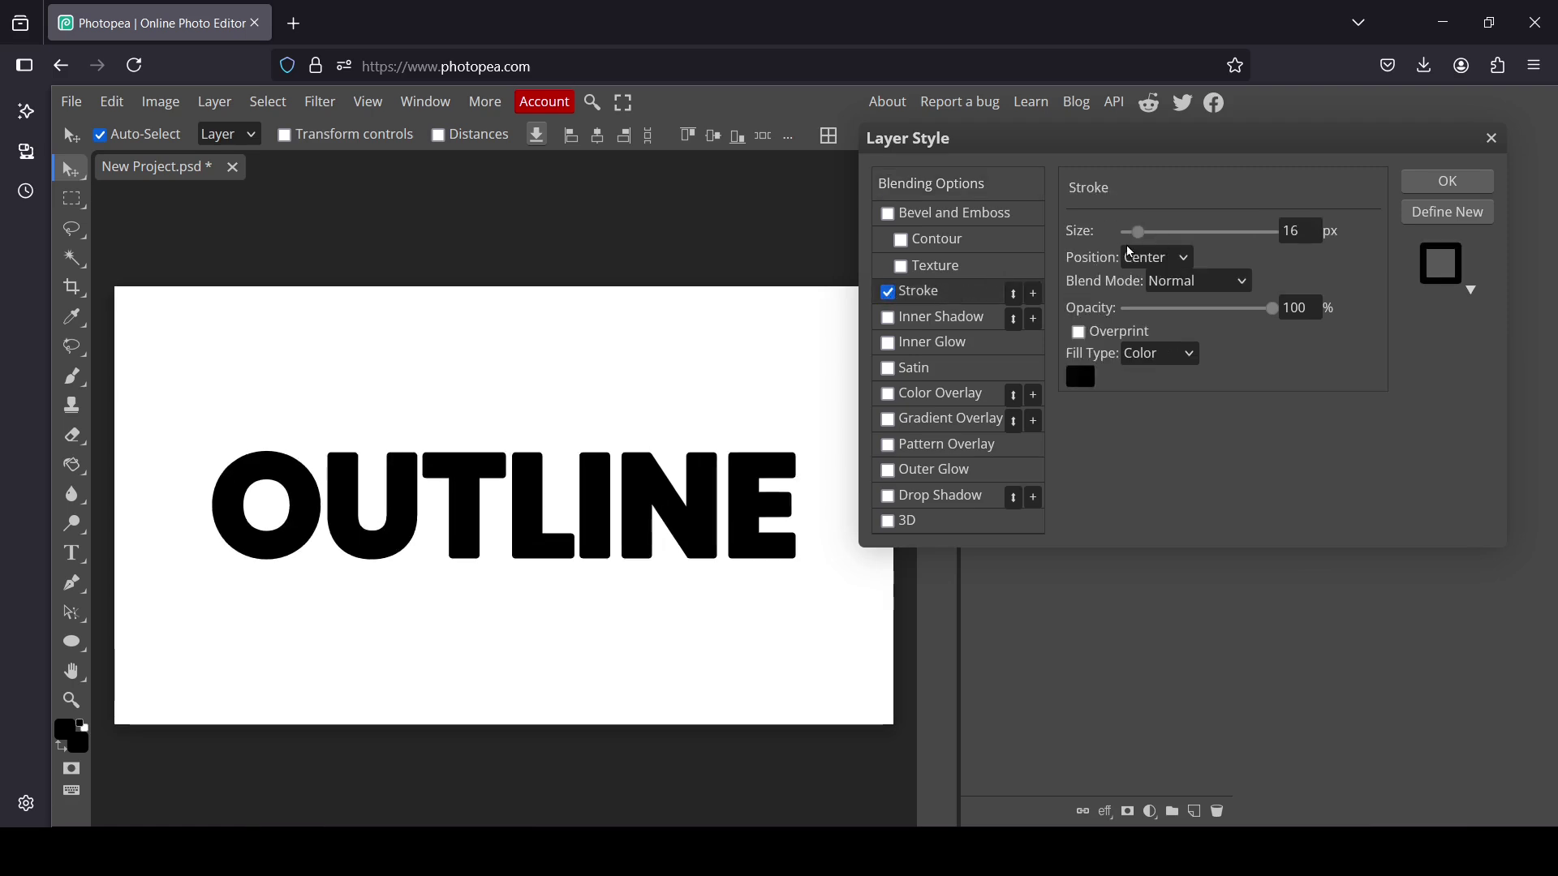
# Set the text stroke colour to cyan #14bed2 and its size to 21 px
pyautogui.click(1087, 380)
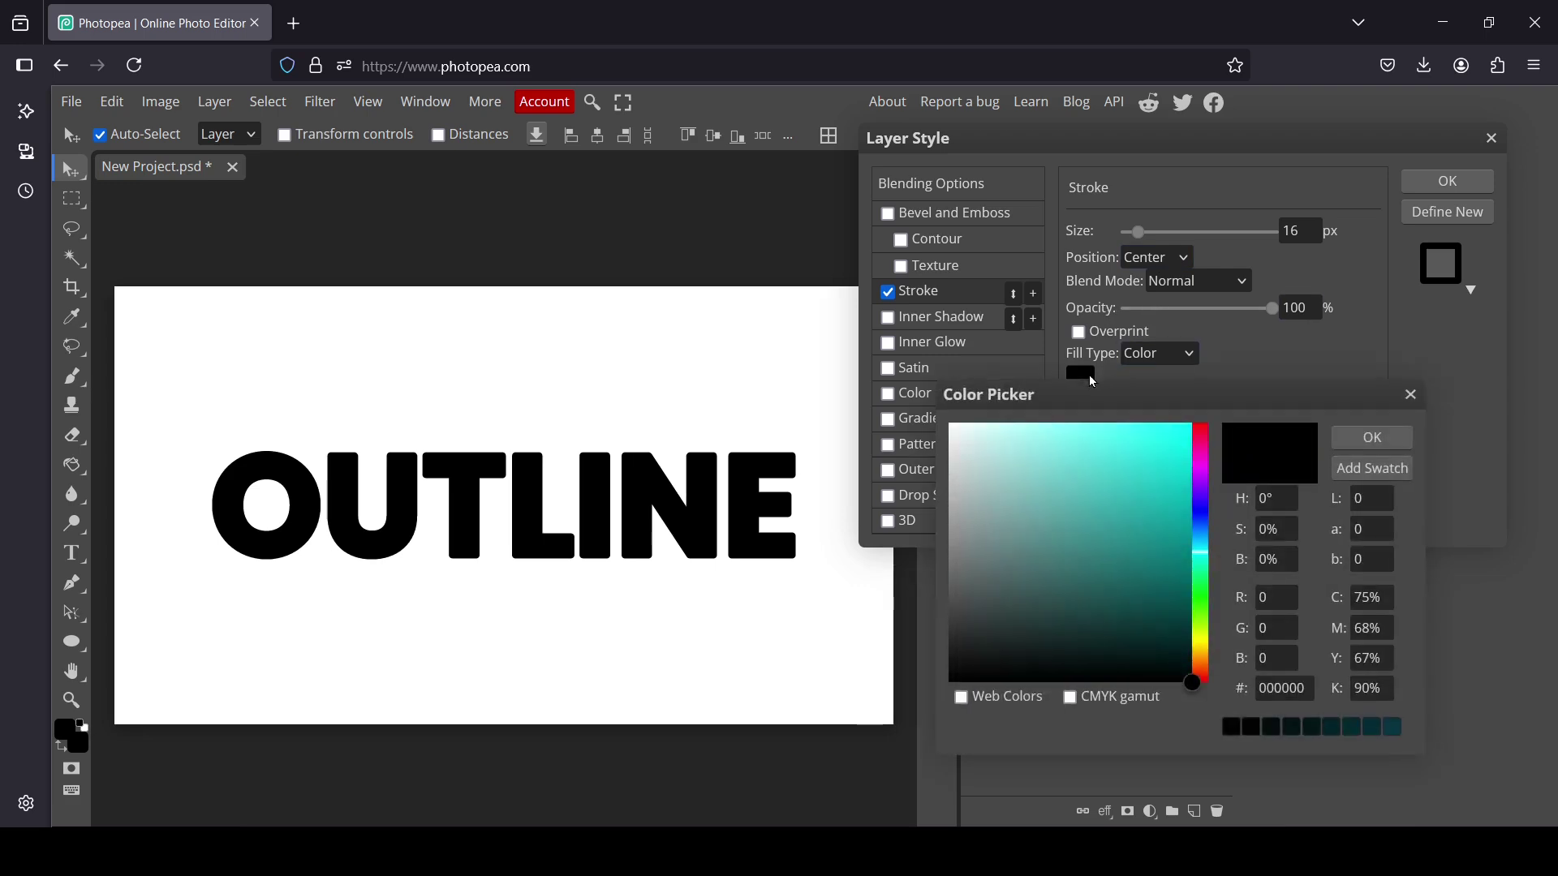
pyautogui.moveTo(1164, 490)
pyautogui.mouseDown()
pyautogui.moveTo(1196, 399)
pyautogui.moveTo(1204, 556)
pyautogui.mouseUp()
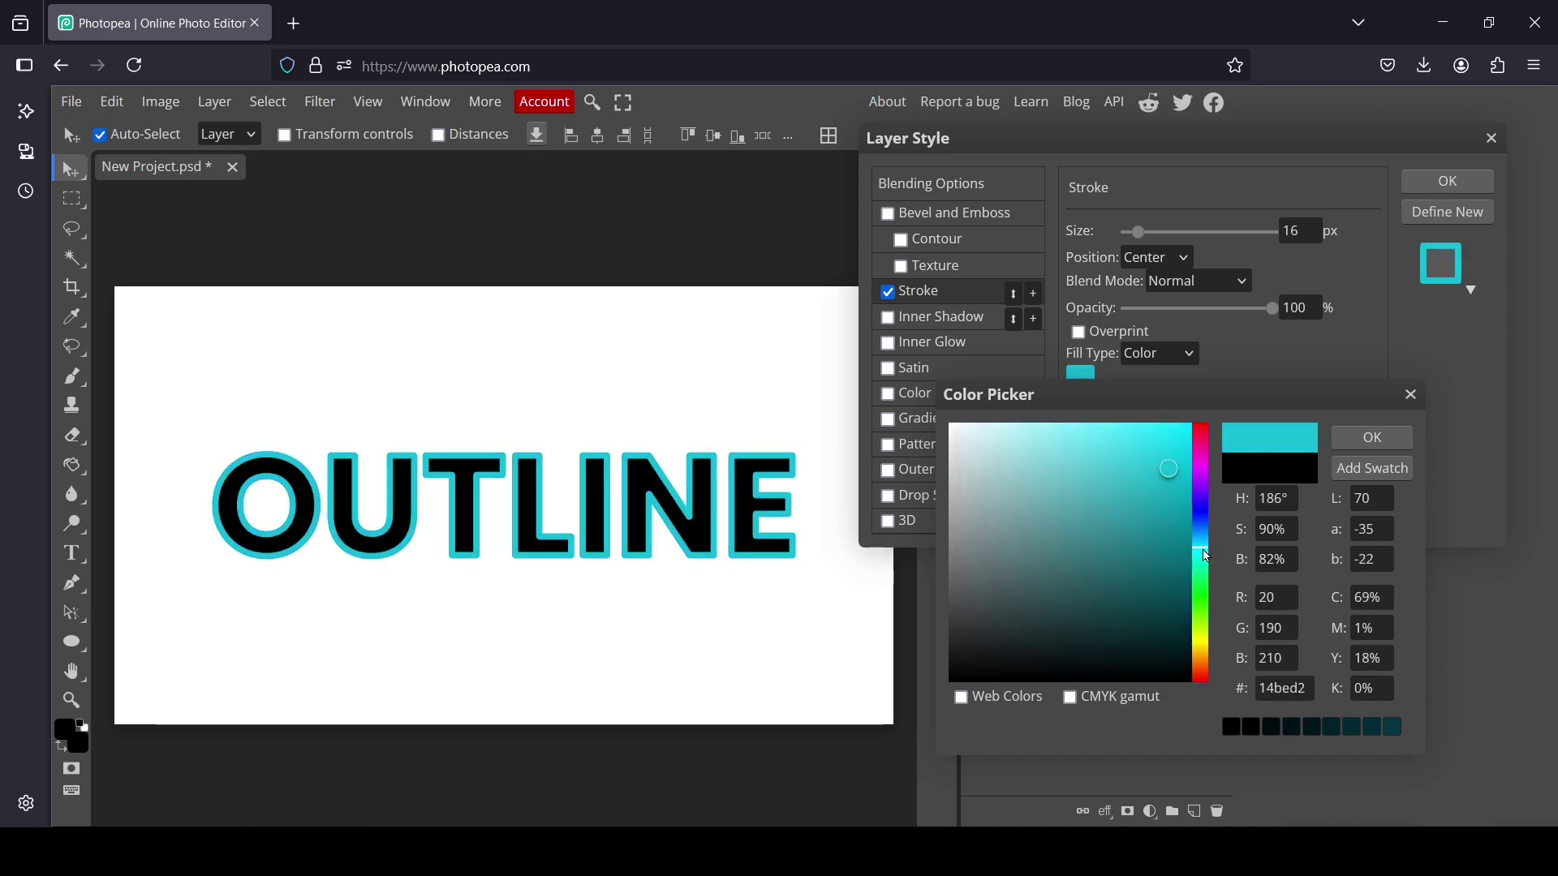
pyautogui.click(1372, 437)
pyautogui.moveTo(1137, 227)
pyautogui.mouseDown()
pyautogui.moveTo(1113, 235)
pyautogui.moveTo(1146, 238)
pyautogui.moveTo(1136, 246)
pyautogui.moveTo(1156, 256)
pyautogui.mouseUp()
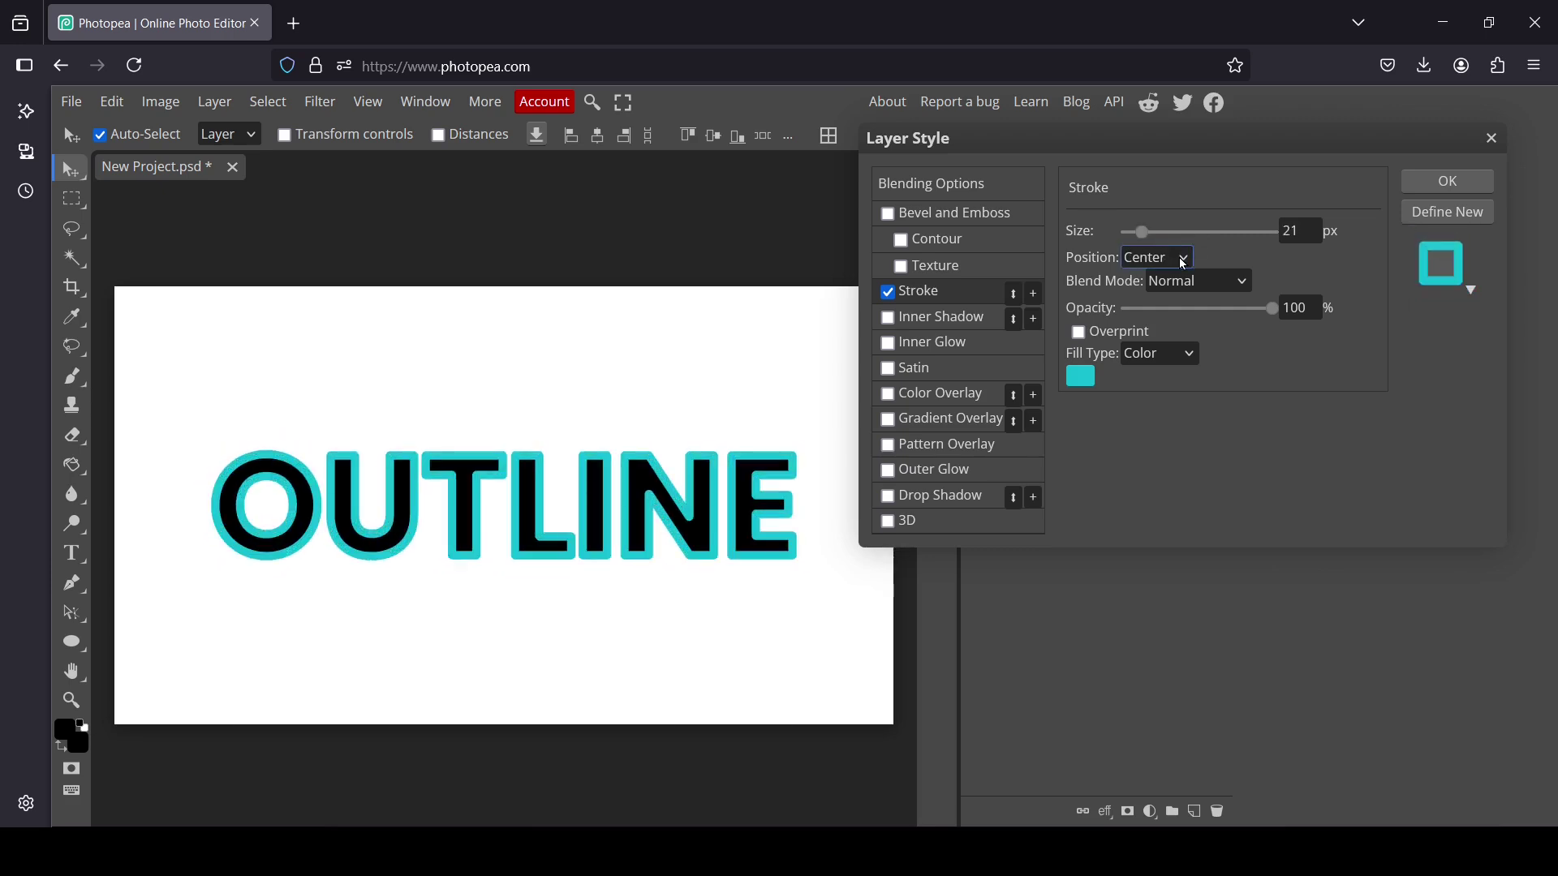
# Try Inside and Outside stroke positions, keep Center, and reduce the size to 18 px
pyautogui.click(1179, 257)
pyautogui.click(1175, 285)
pyautogui.click(1157, 257)
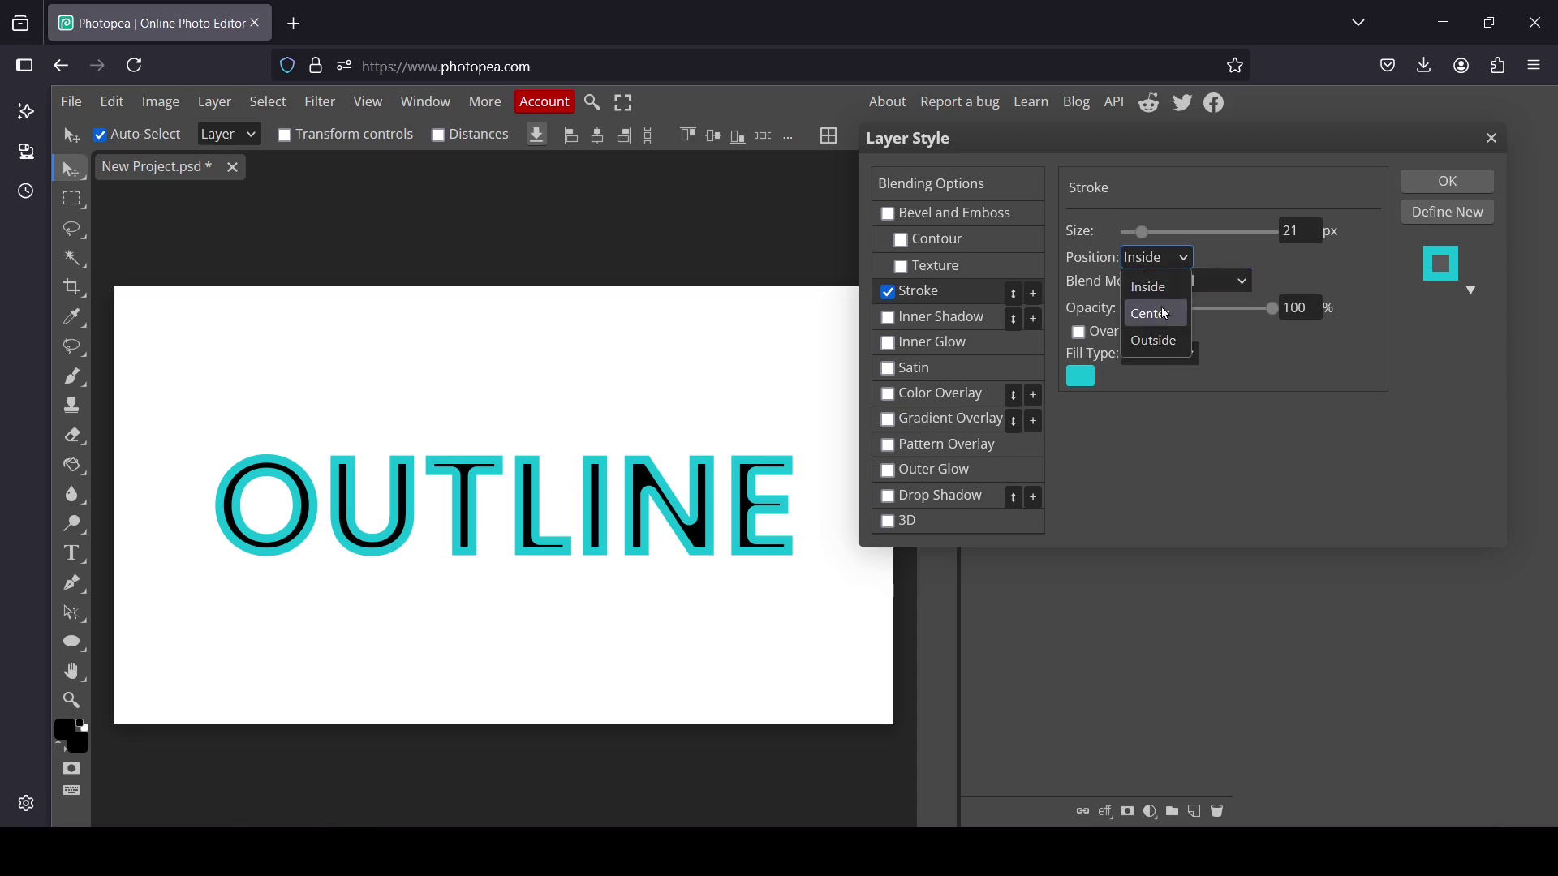
pyautogui.click(1155, 339)
pyautogui.click(1157, 257)
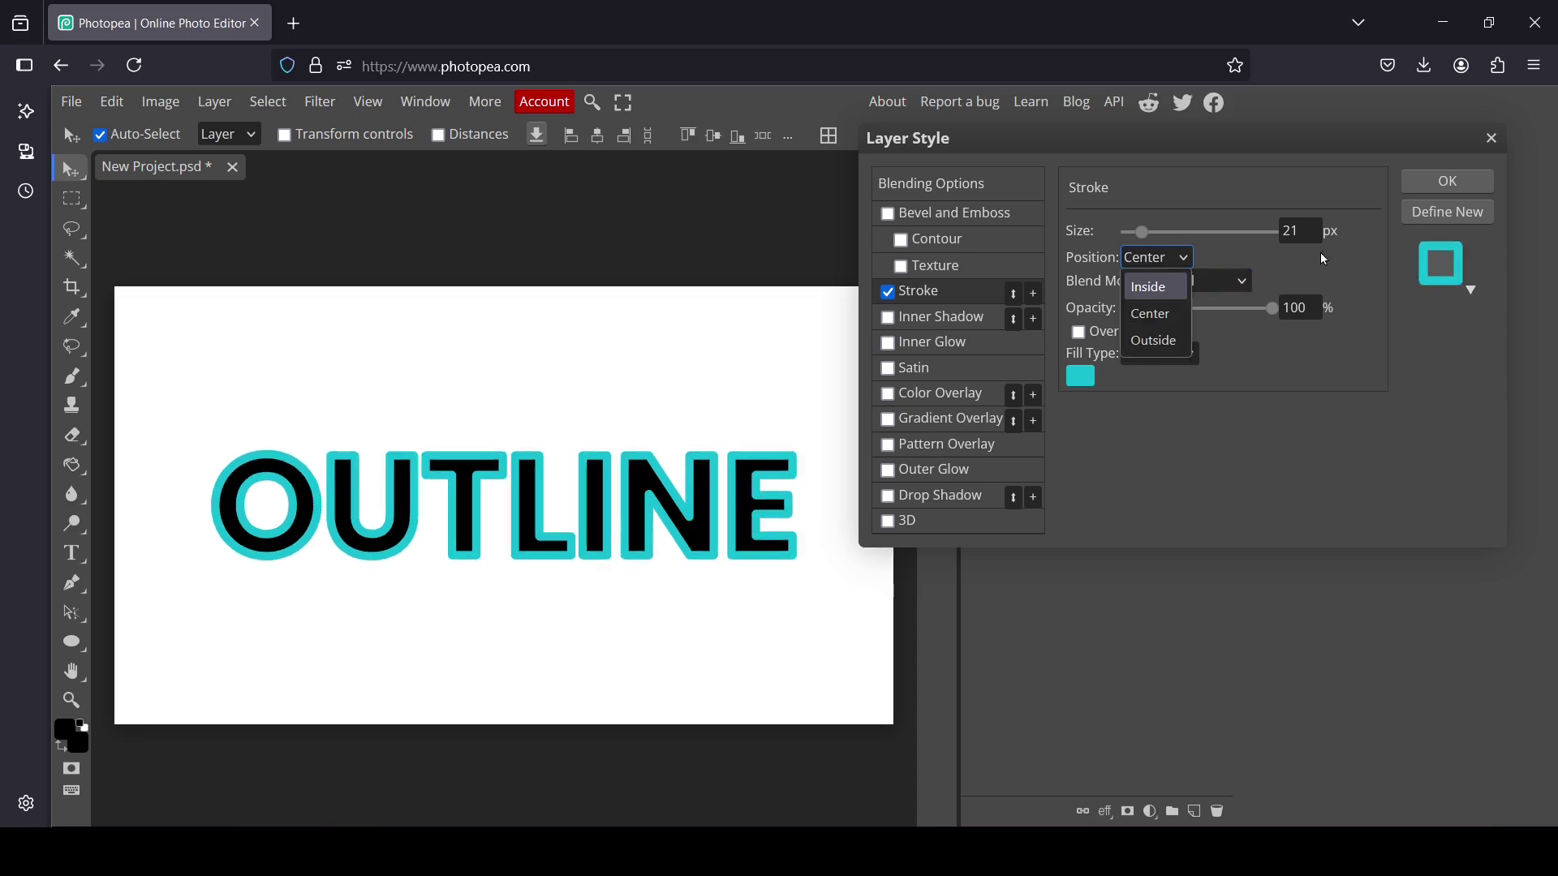
pyautogui.click(1284, 278)
pyautogui.moveTo(1141, 232); pyautogui.dragTo(1140, 240)
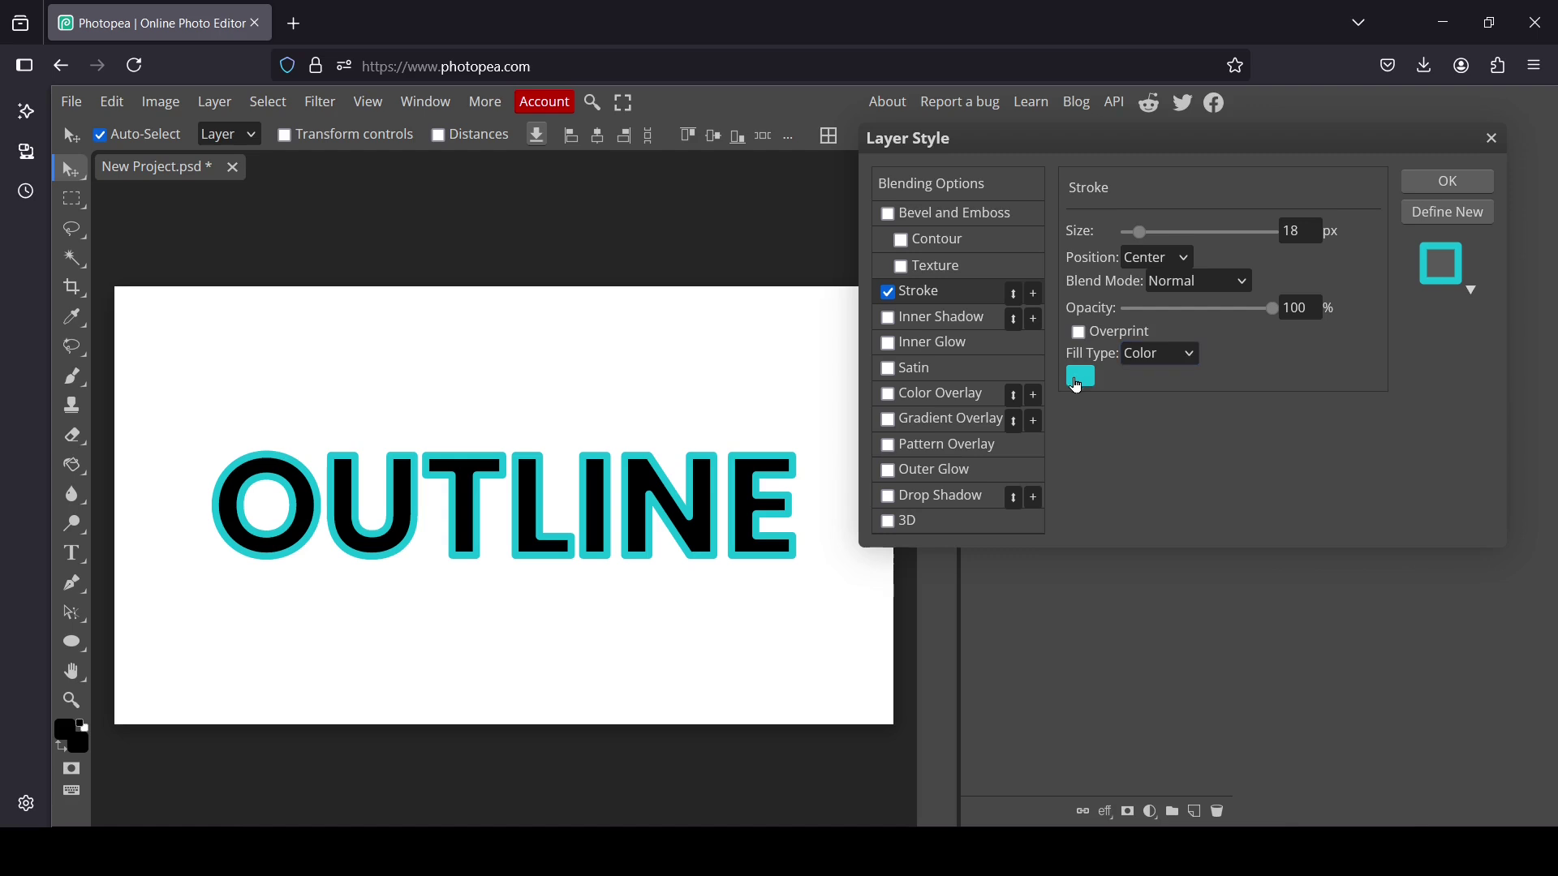
# Try a Gradient stroke fill, then cancel the gradient colour edits
pyautogui.click(1188, 356)
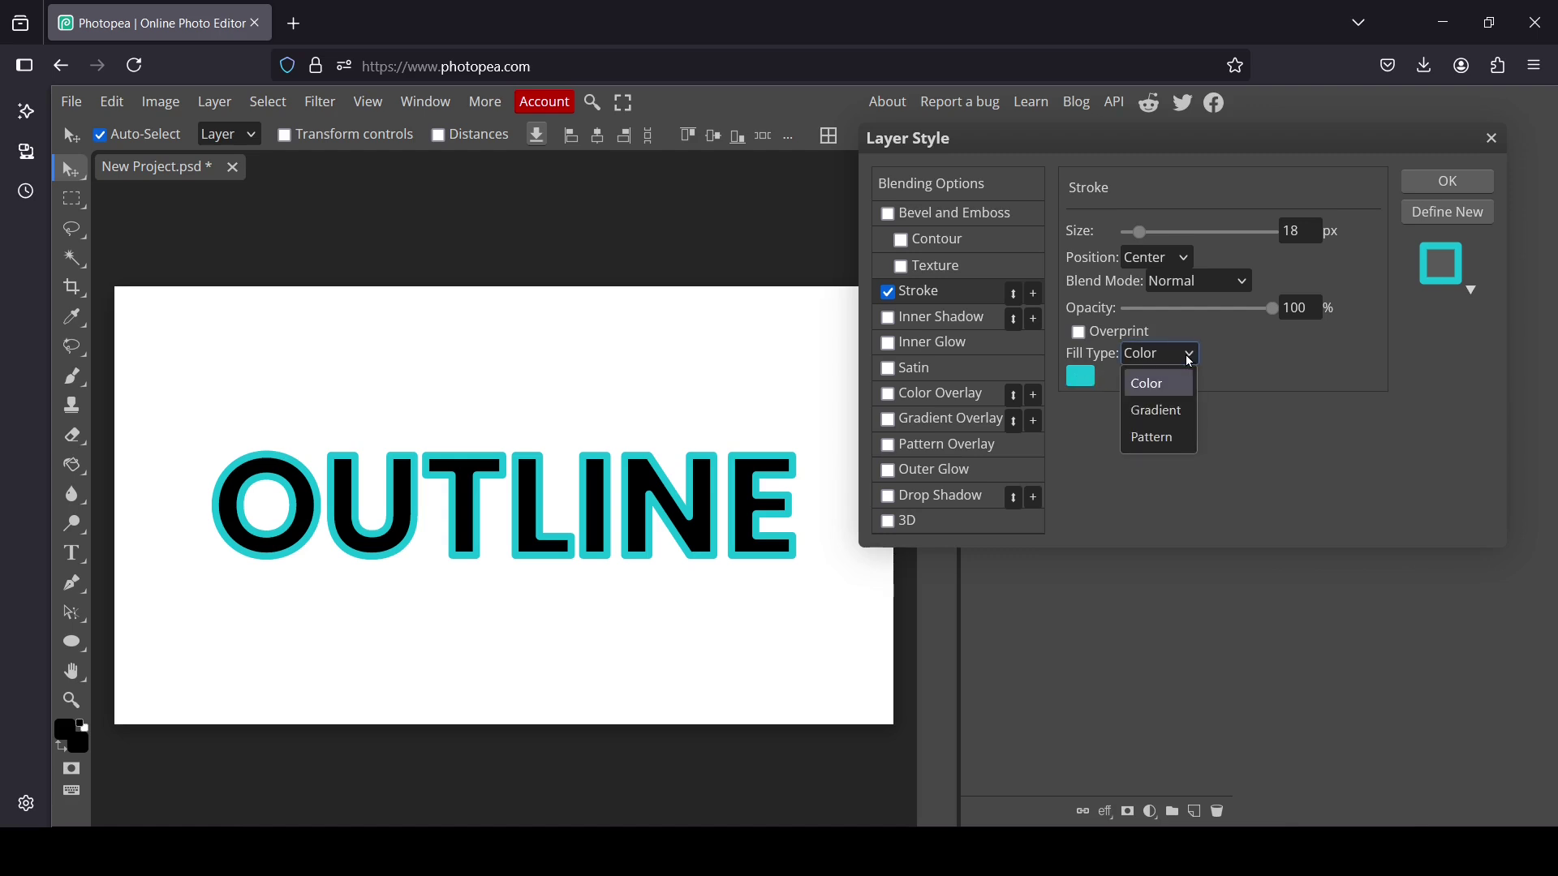
pyautogui.click(1162, 413)
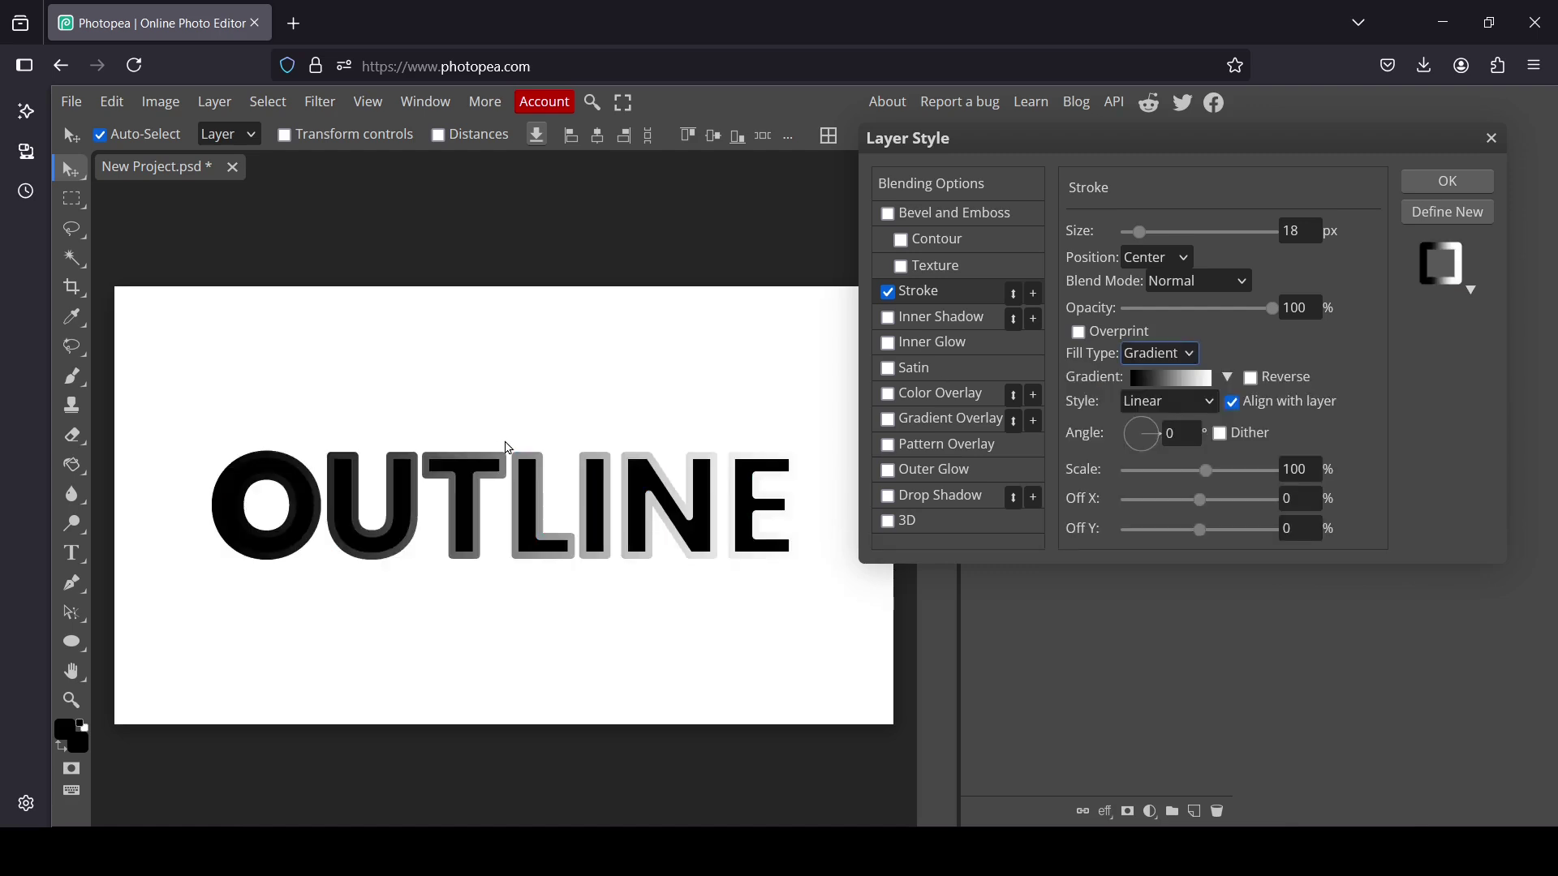
pyautogui.click(1189, 386)
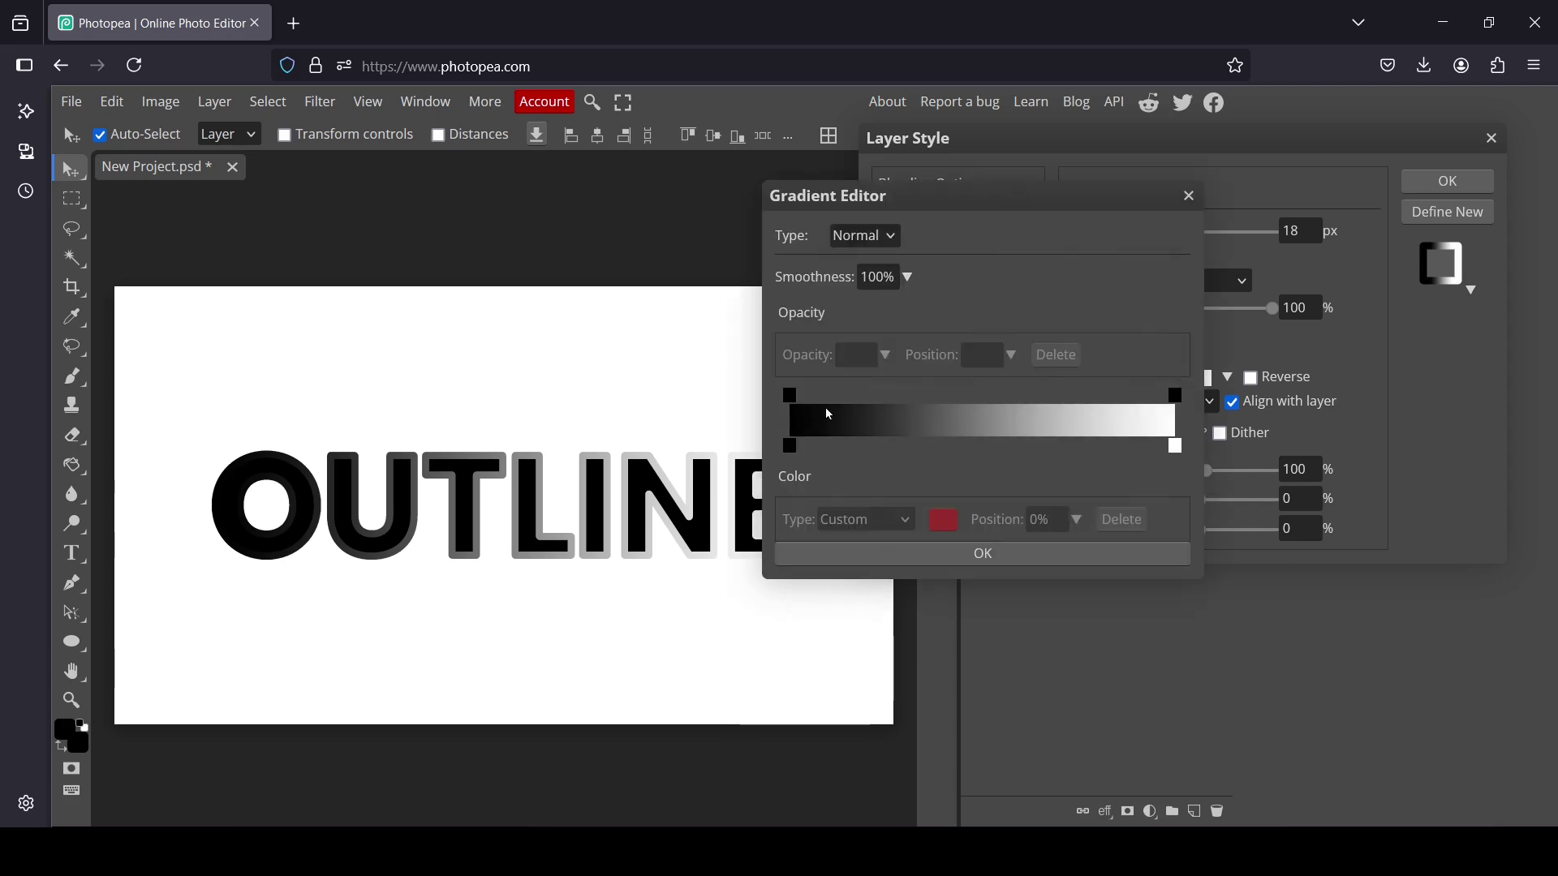
pyautogui.doubleClick(791, 447)
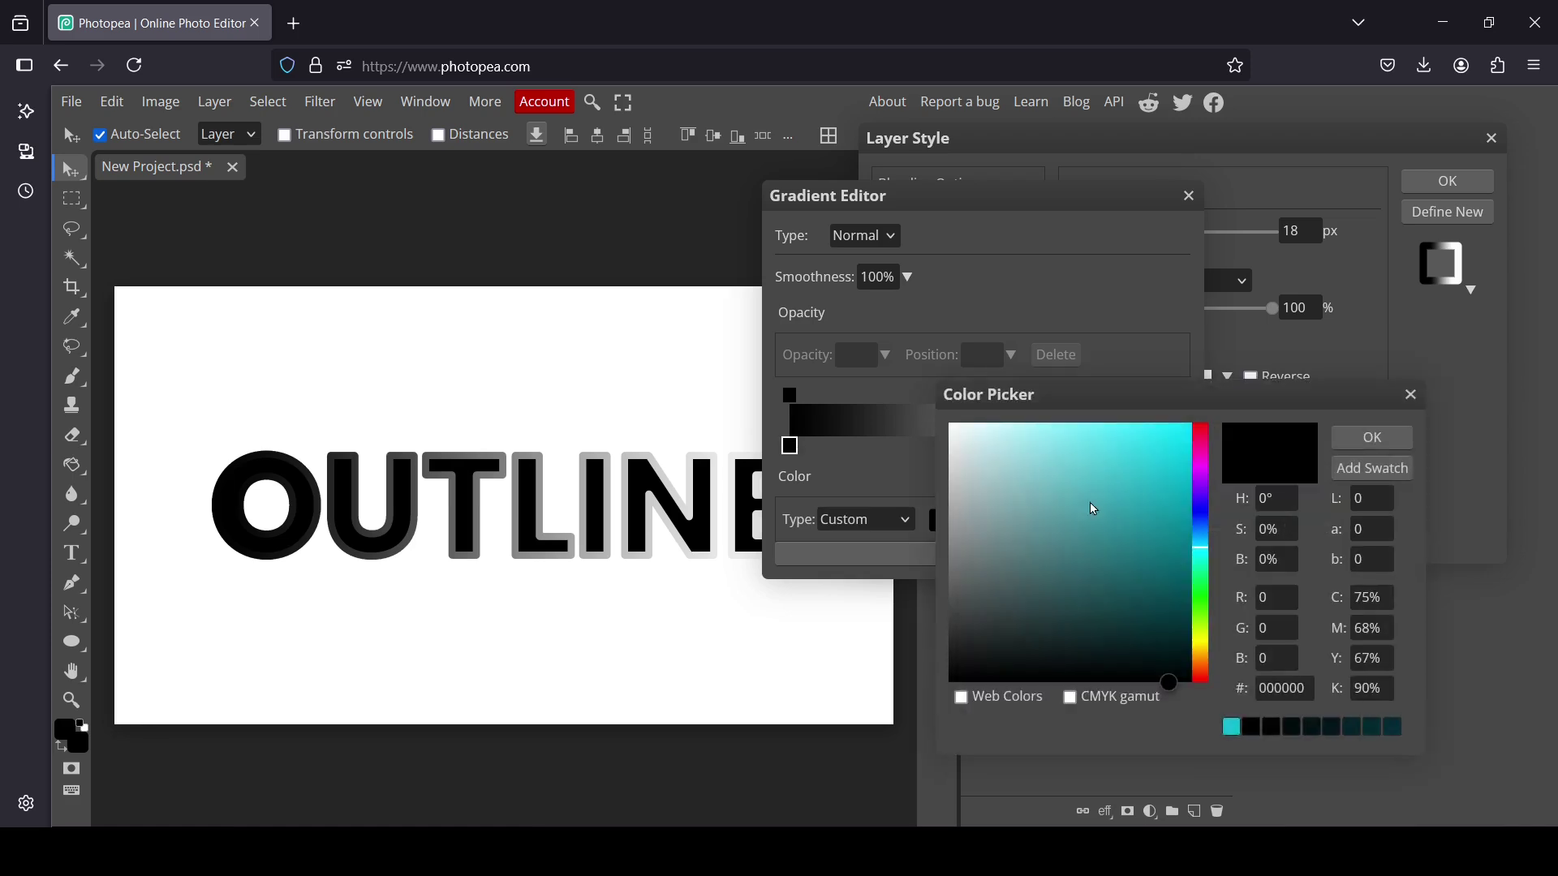
pyautogui.click(1200, 623)
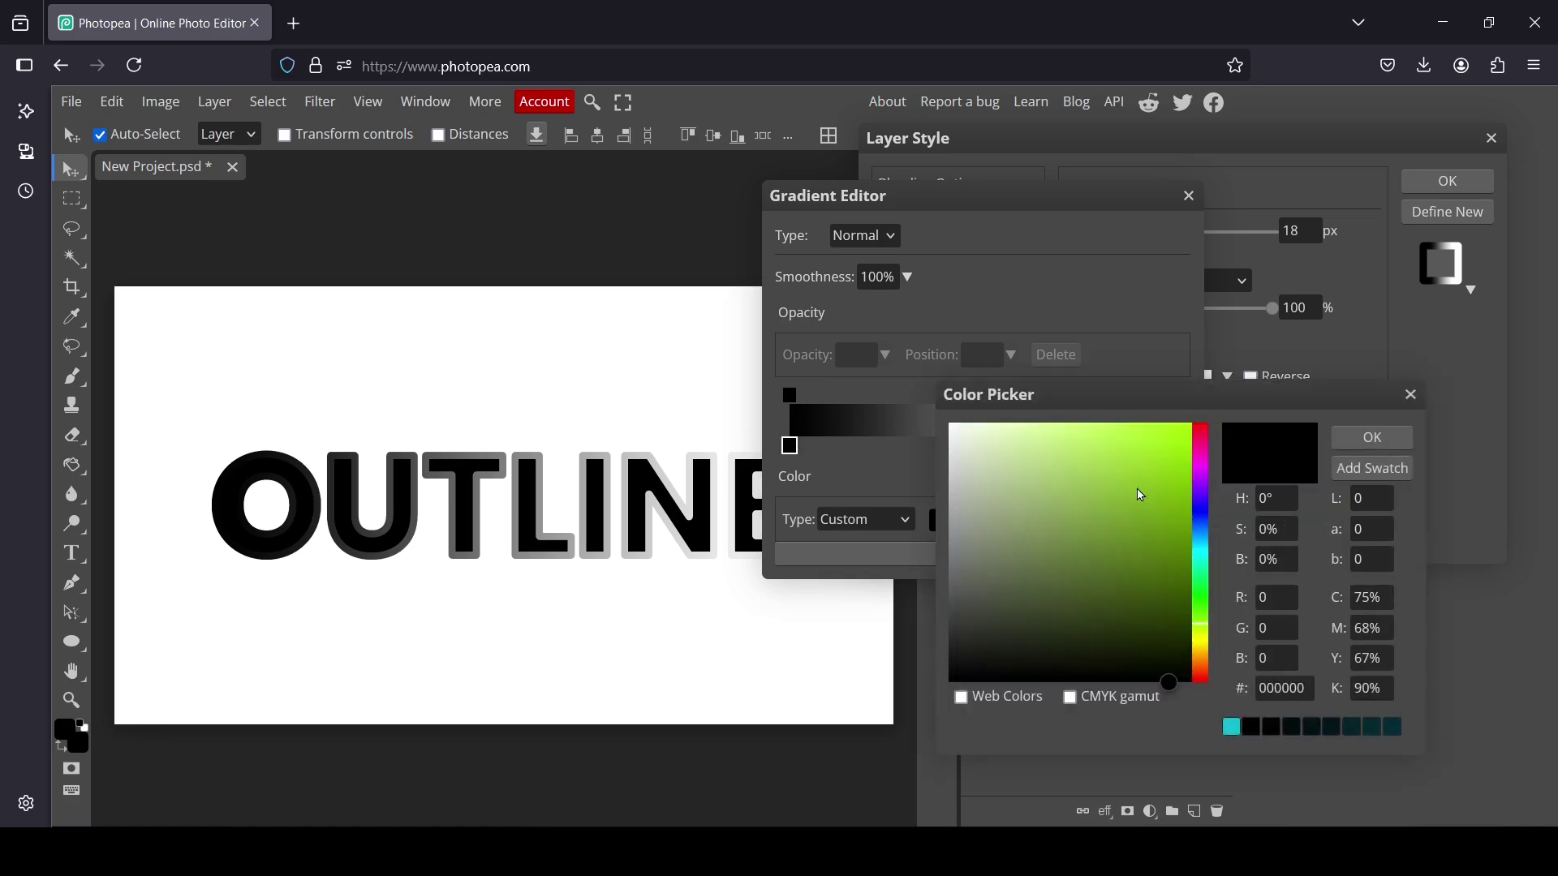
pyautogui.click(1145, 465)
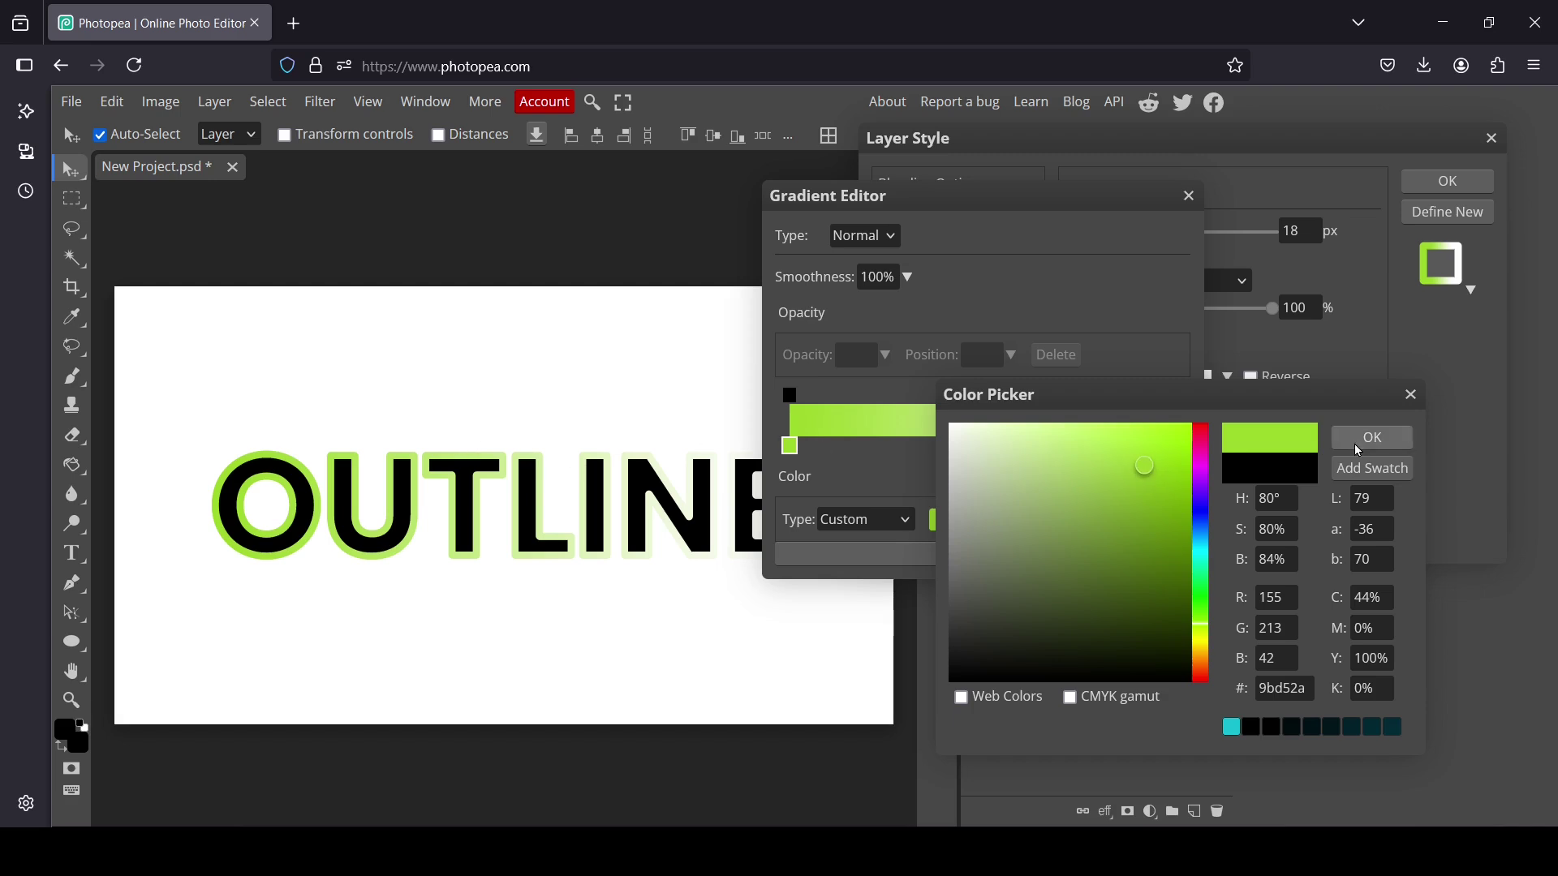
pyautogui.click(1420, 396)
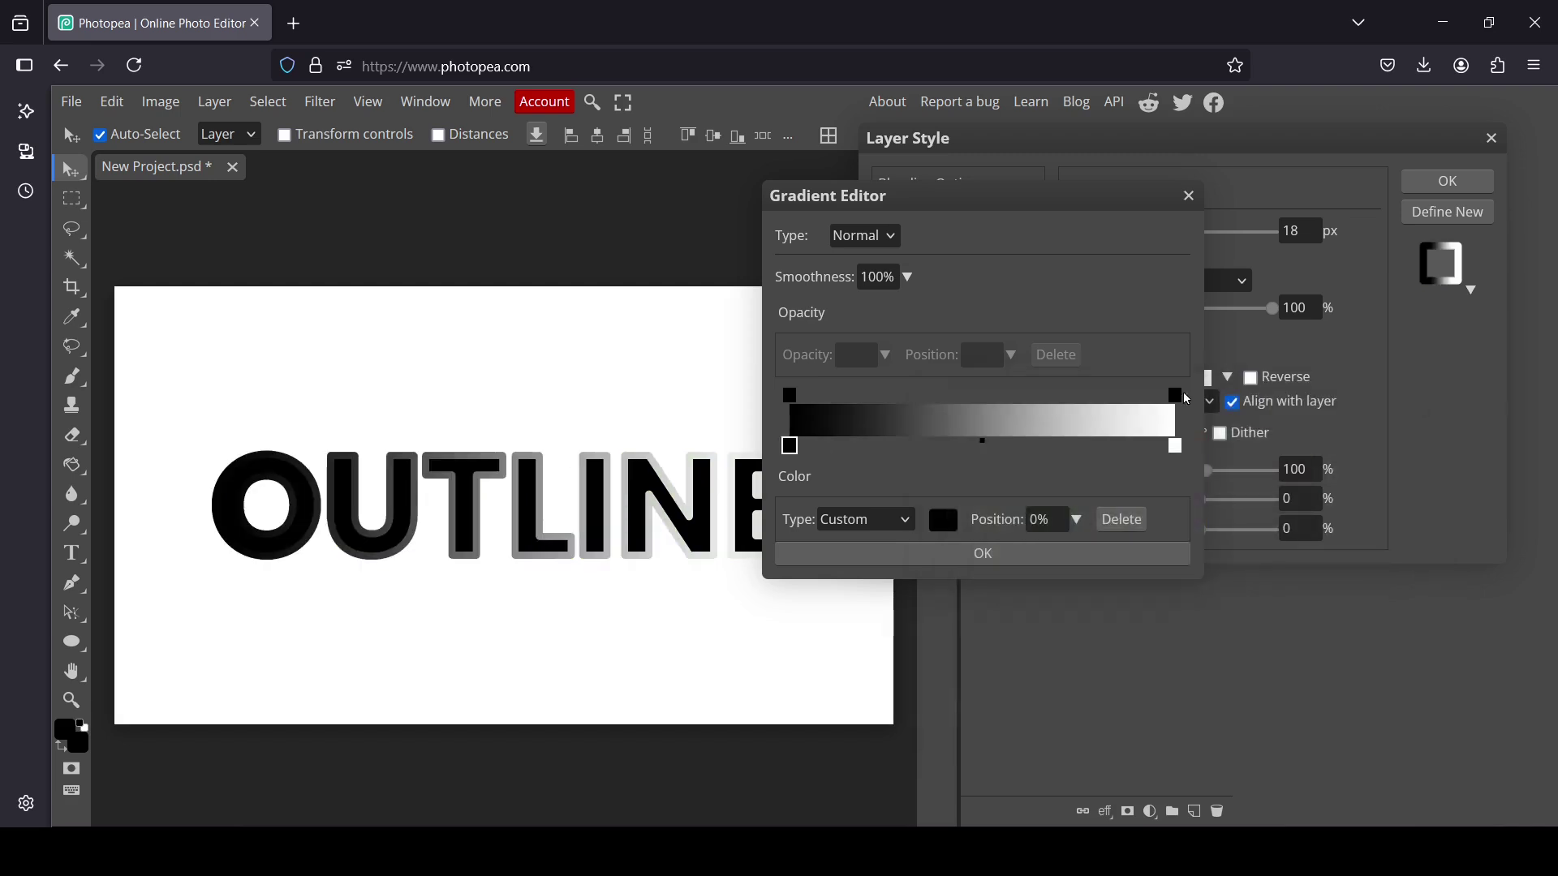
pyautogui.click(1189, 197)
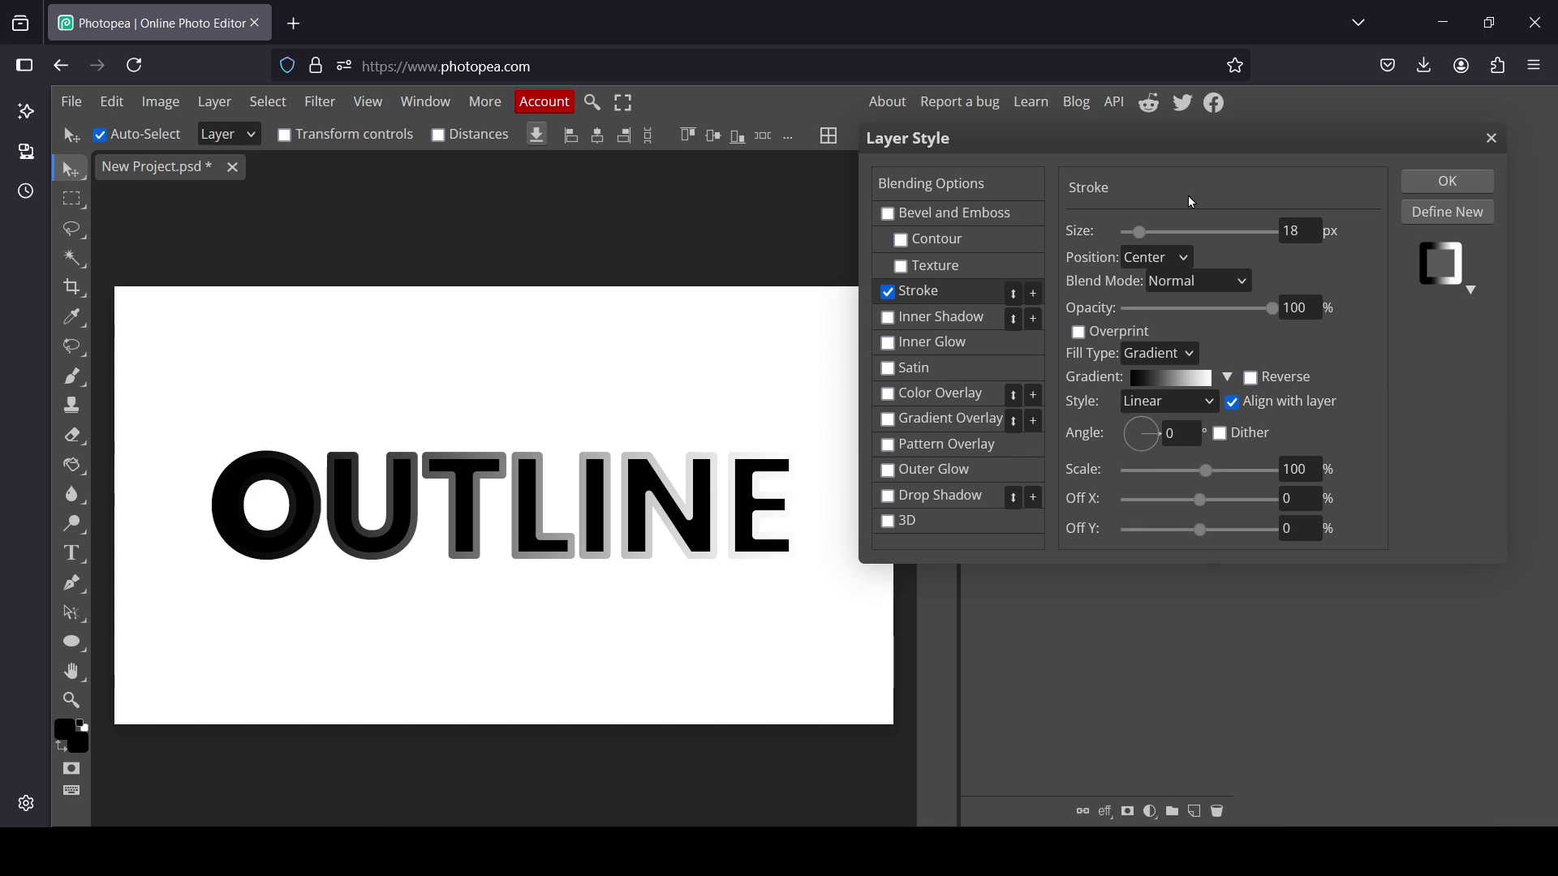
# Try a Pattern stroke fill, then switch the fill type back to Color
pyautogui.click(1168, 354)
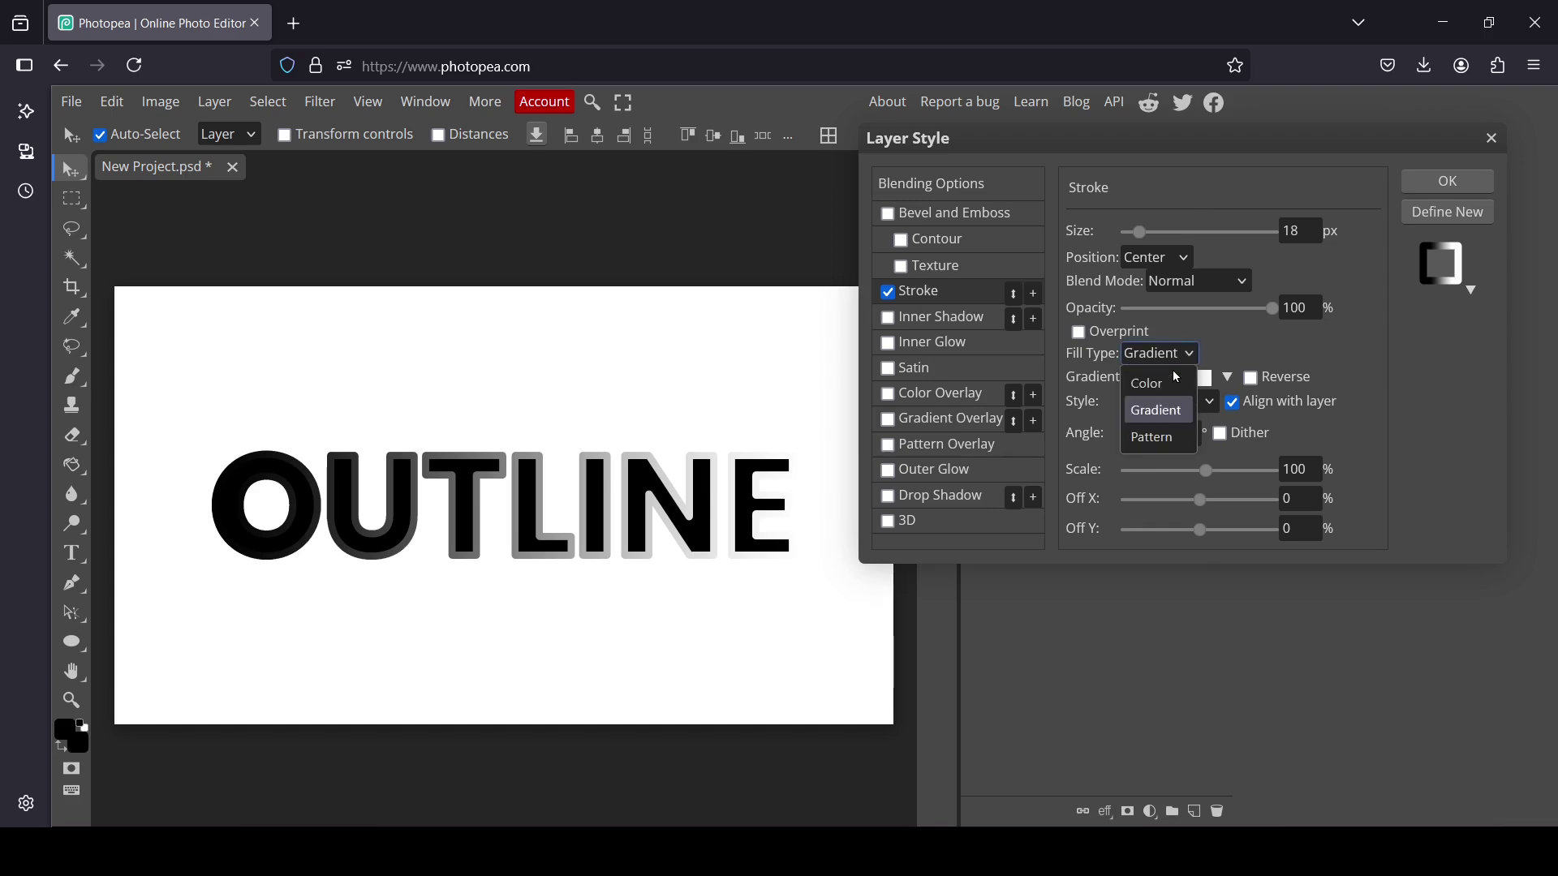
pyautogui.click(1169, 442)
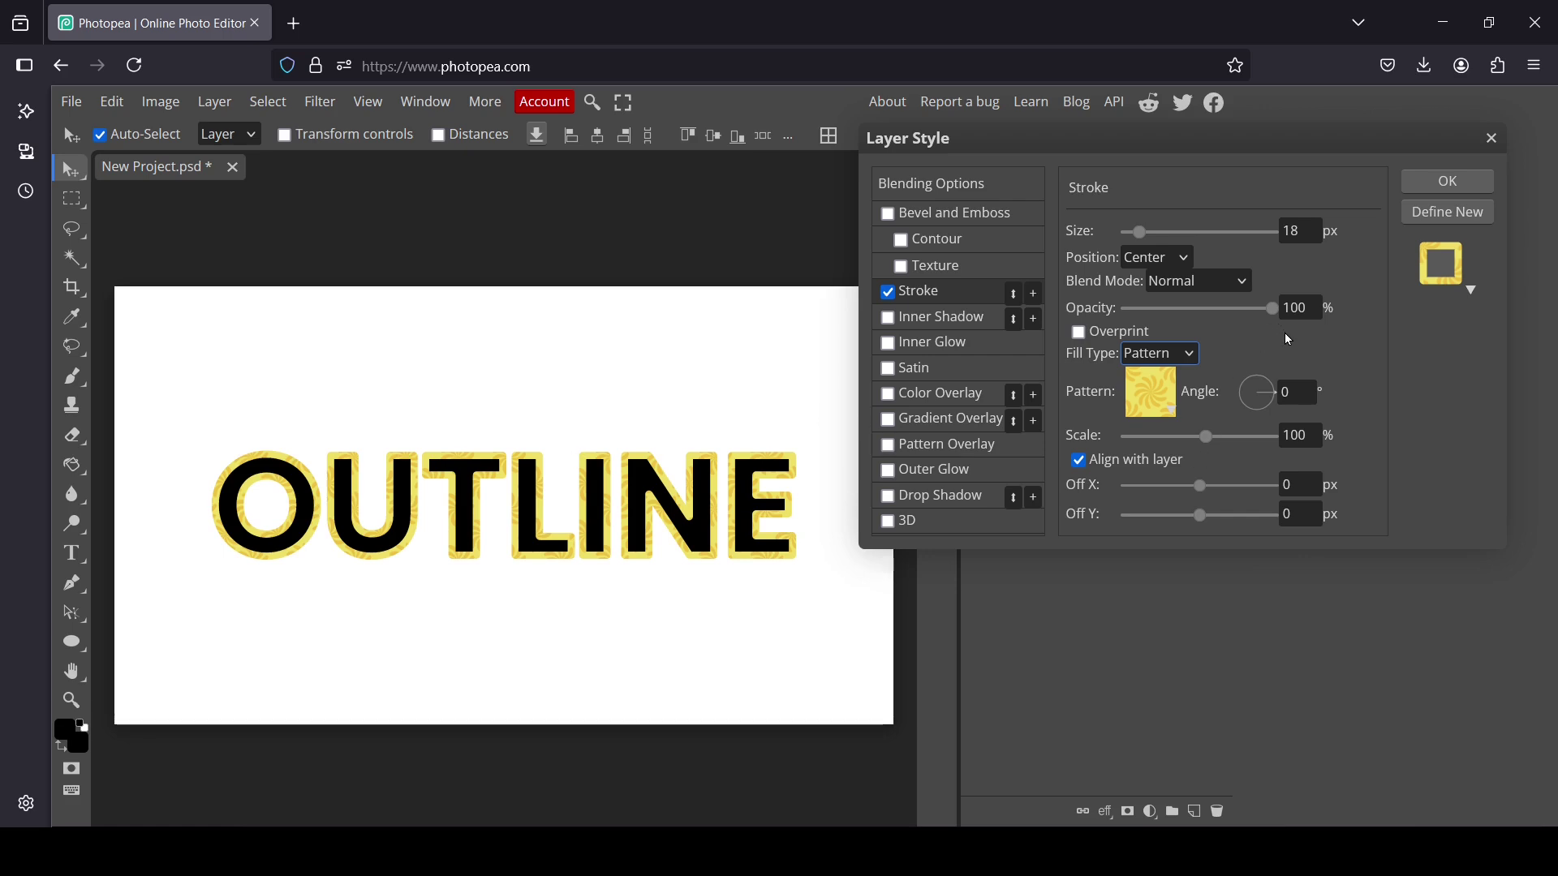
pyautogui.click(1168, 354)
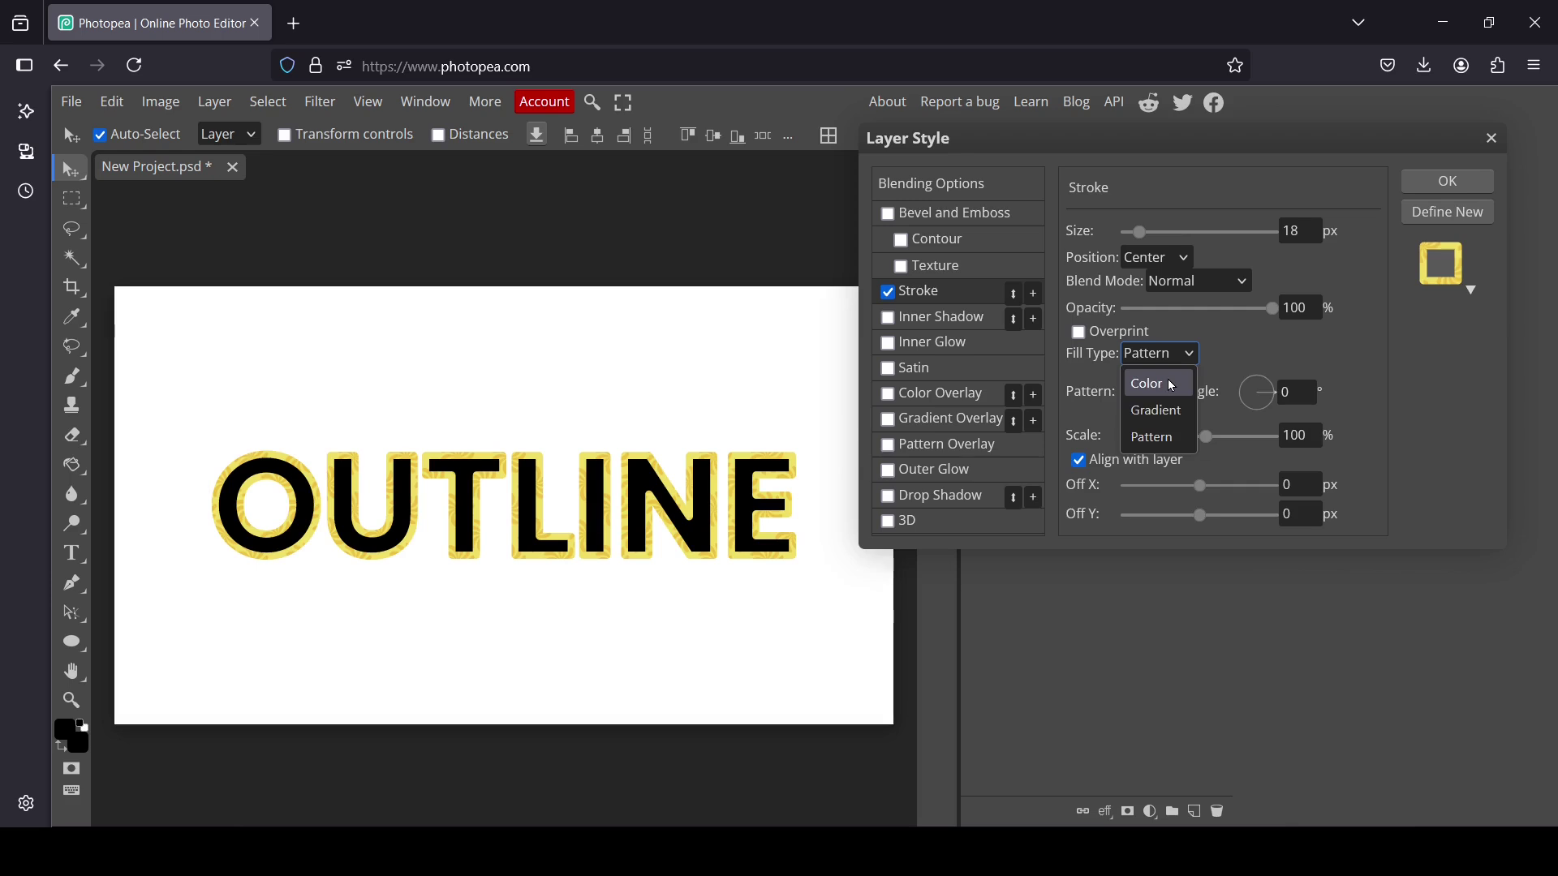
pyautogui.click(1171, 385)
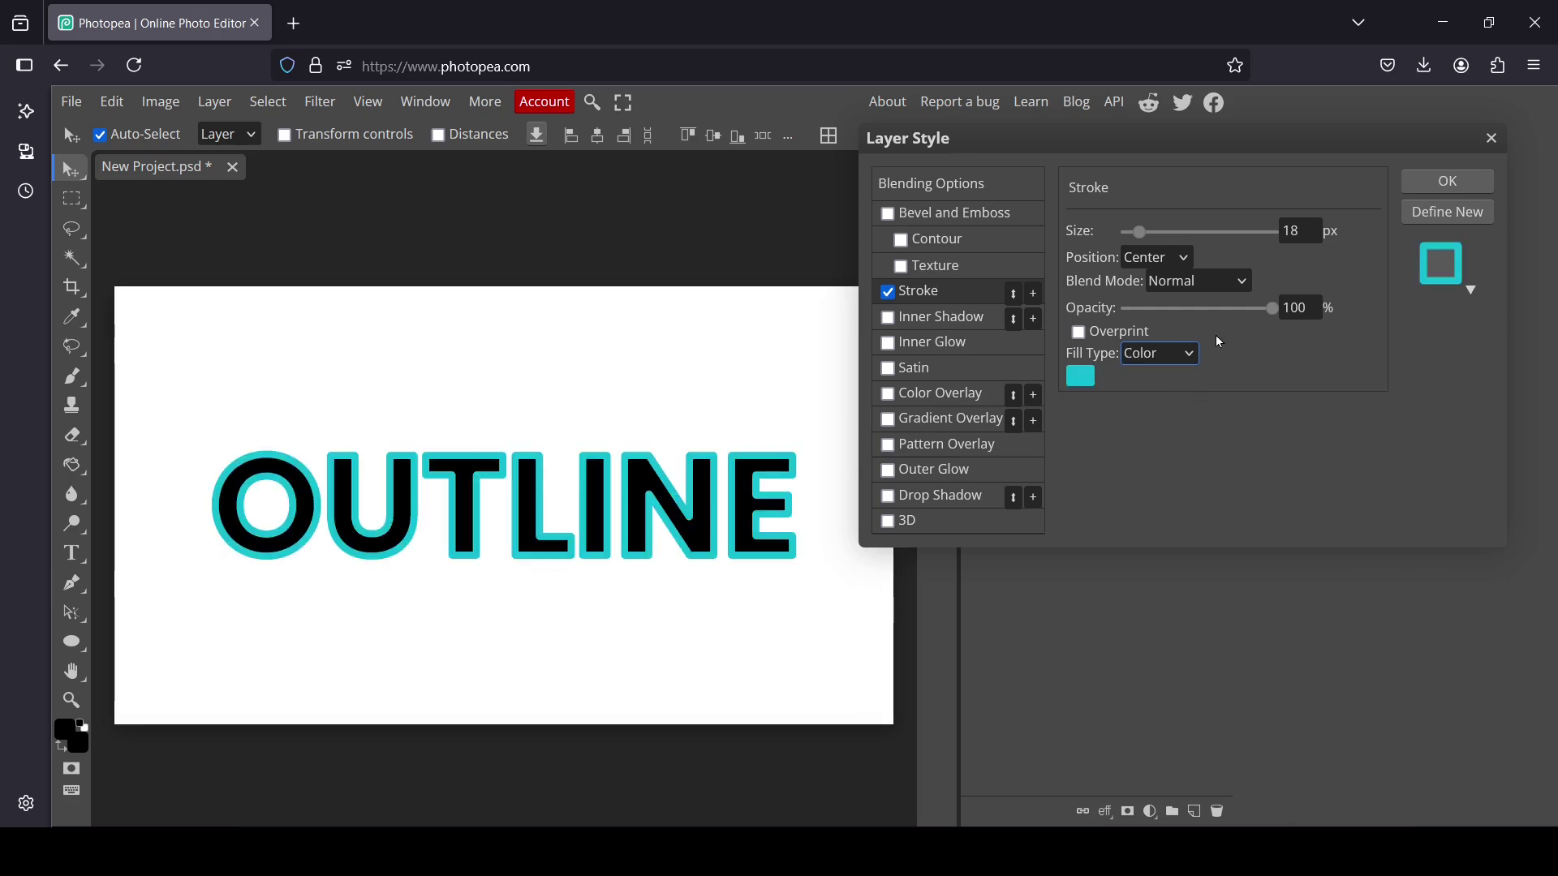
# Apply the cyan stroke, create Folder 1, and move the OUTLINE layer into it
pyautogui.click(1425, 180)
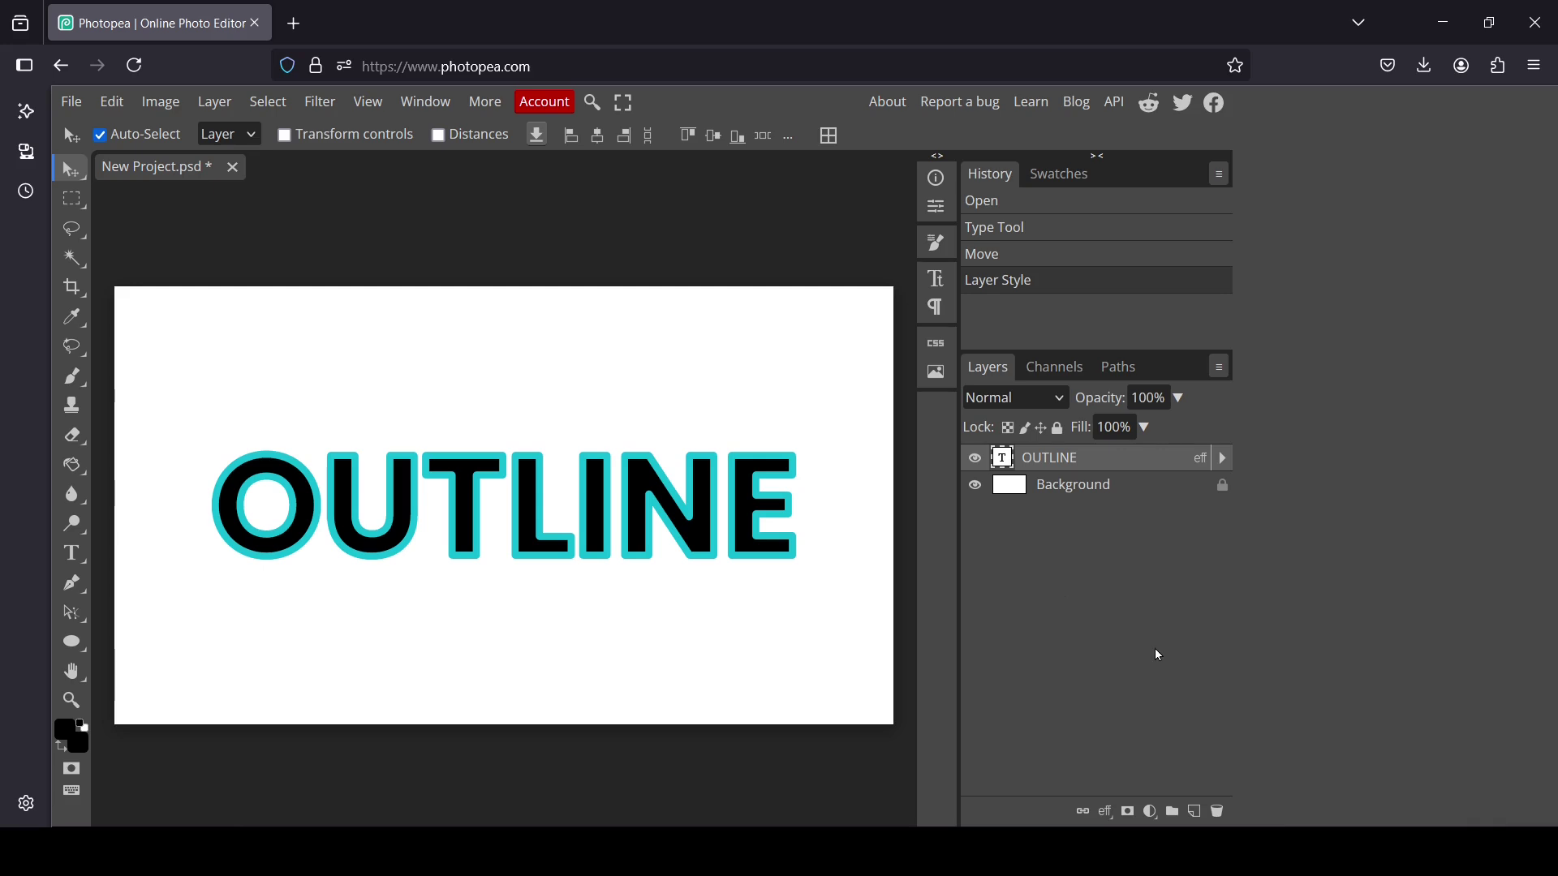
pyautogui.click(1172, 813)
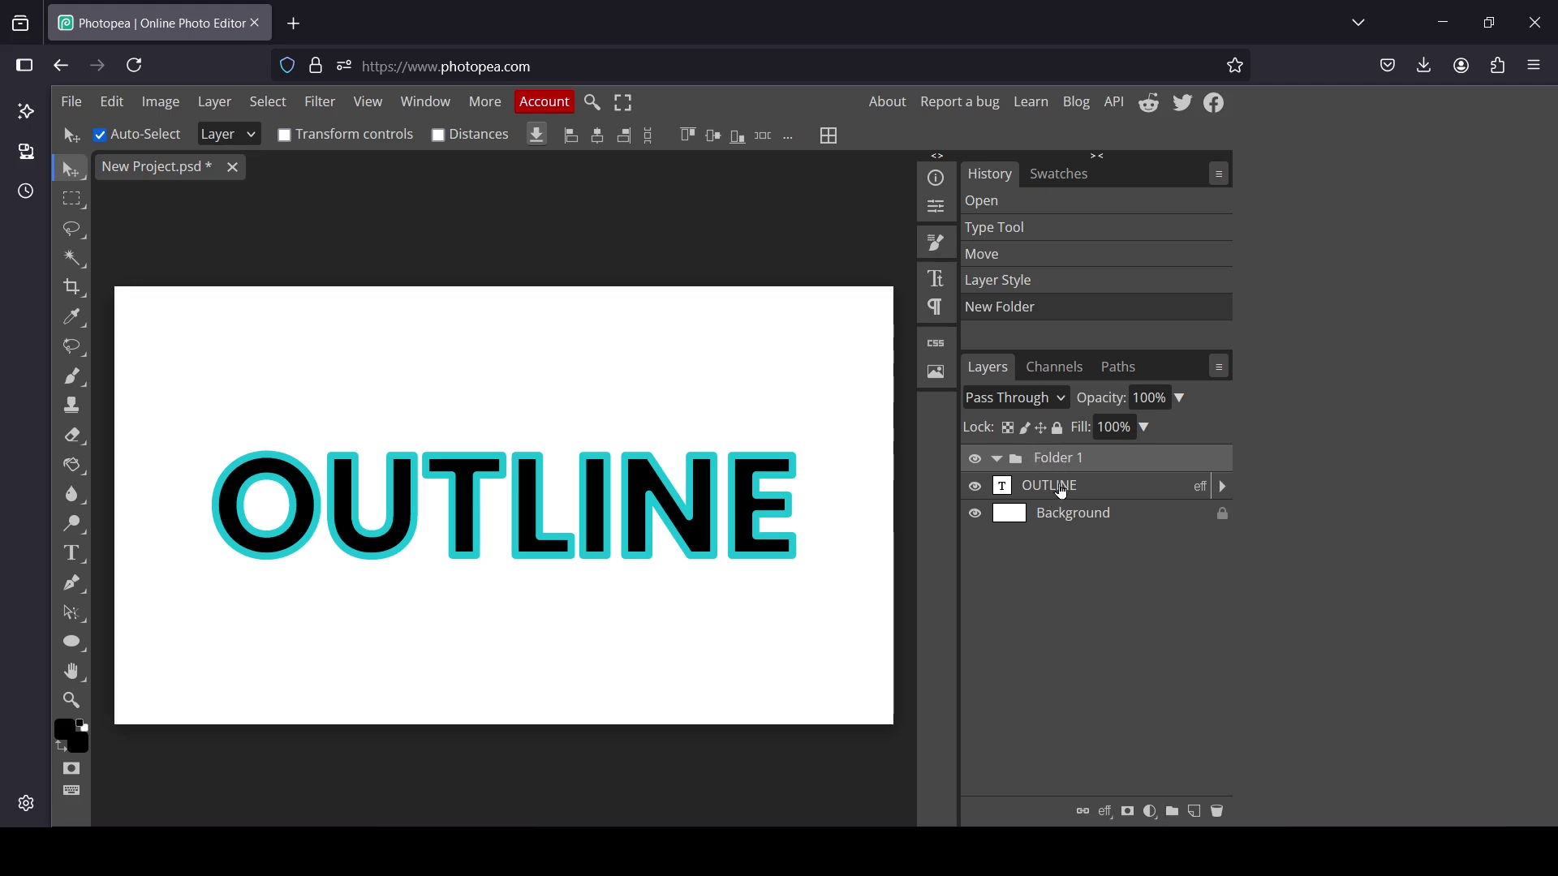
pyautogui.moveTo(1053, 491); pyautogui.dragTo(1076, 465)
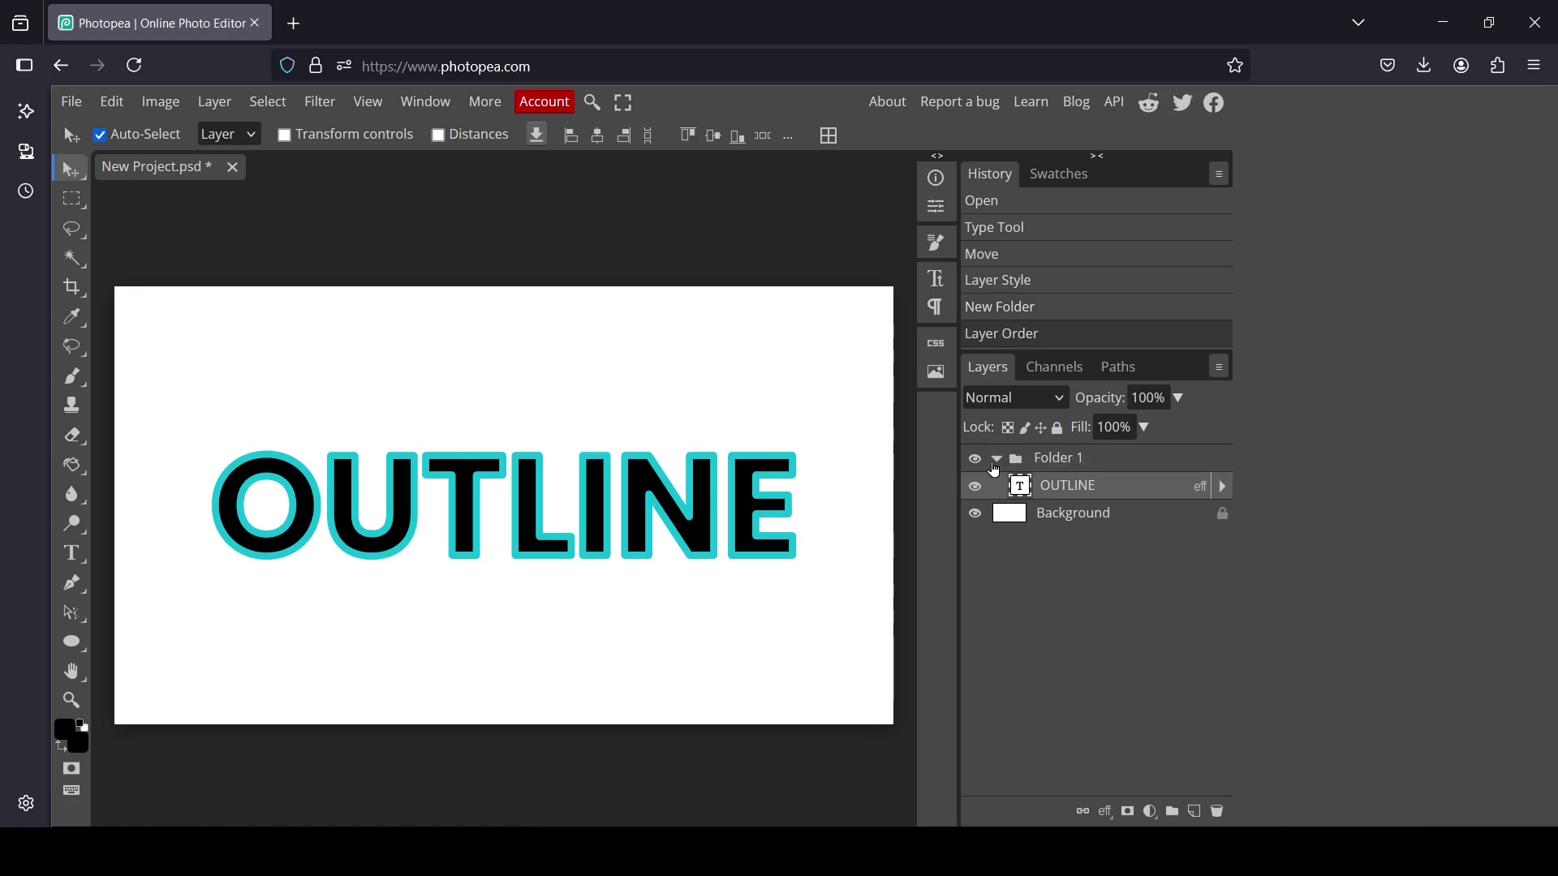
pyautogui.click(1000, 462)
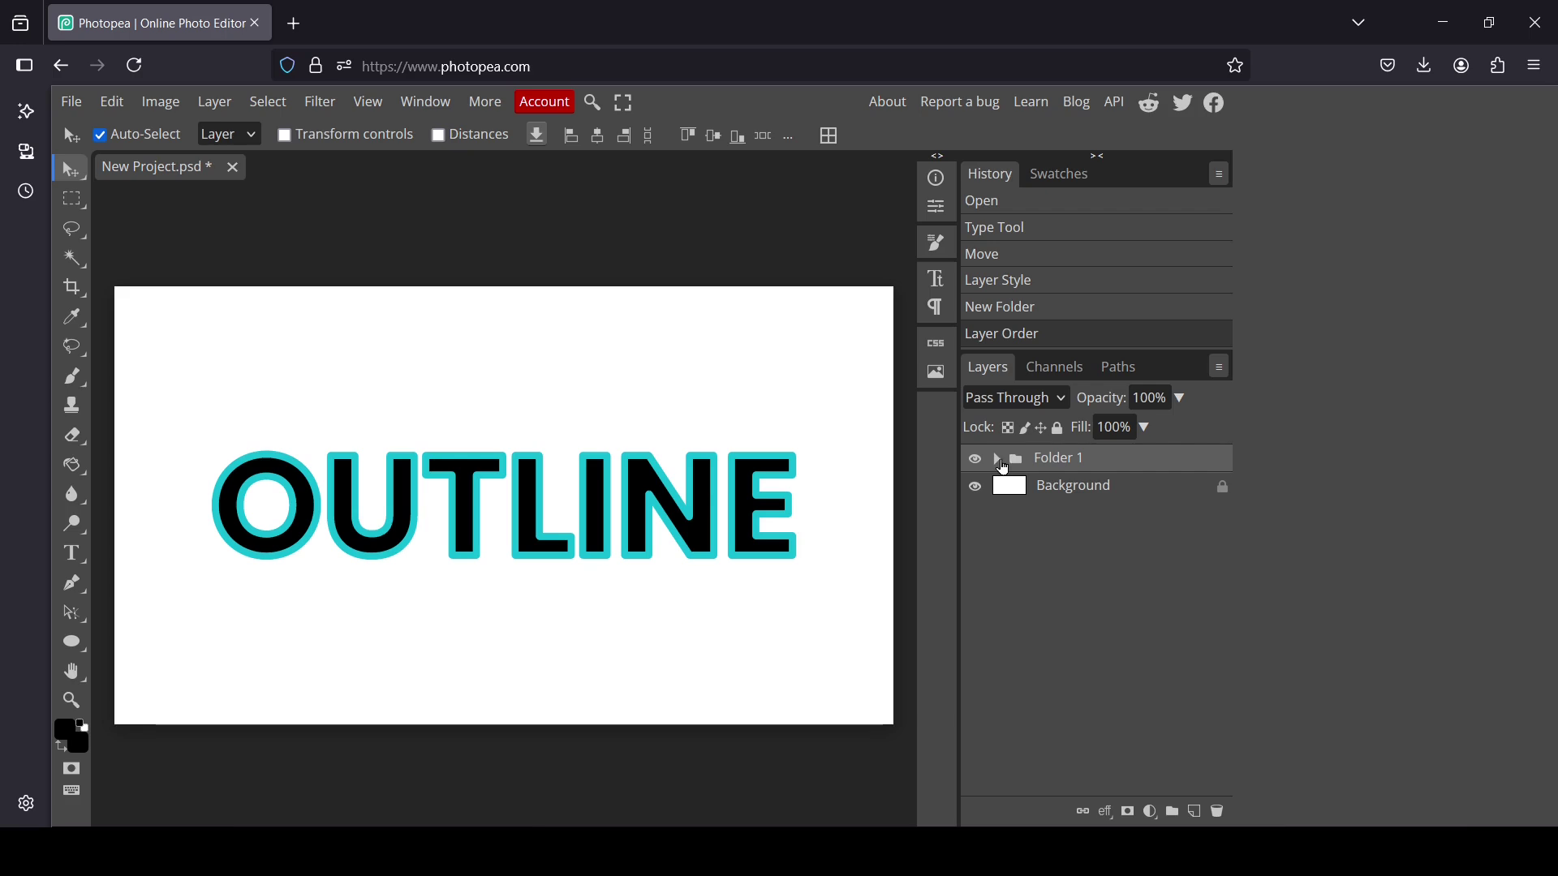
pyautogui.click(998, 462)
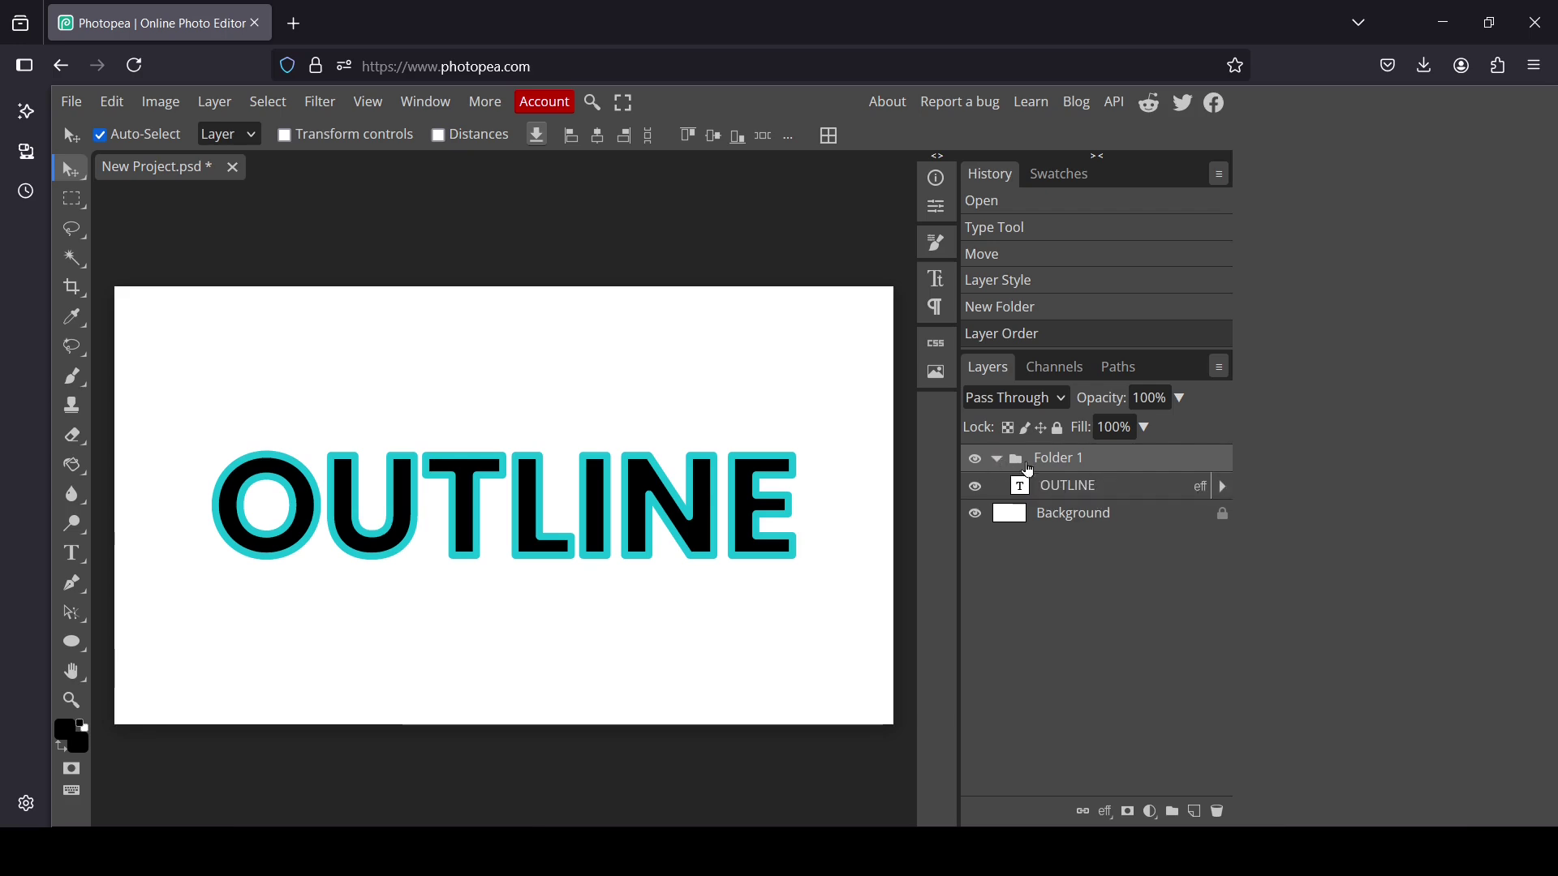
pyautogui.click(998, 462)
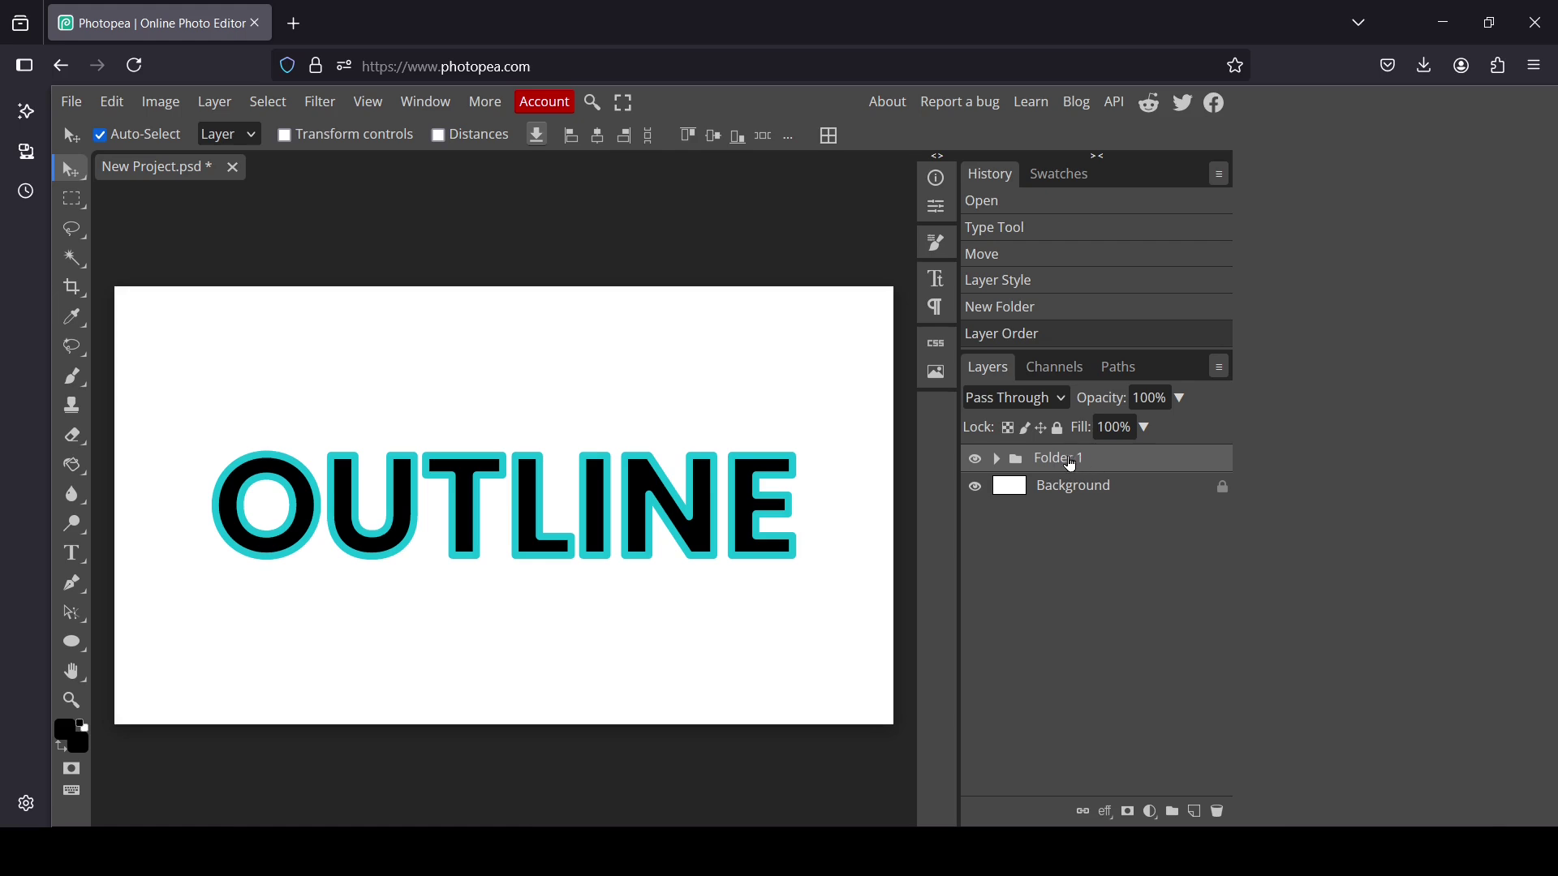
# Add a bright red #ec1414 stroke to Folder 1 through its Blending Options
pyautogui.rightClick(1069, 464)
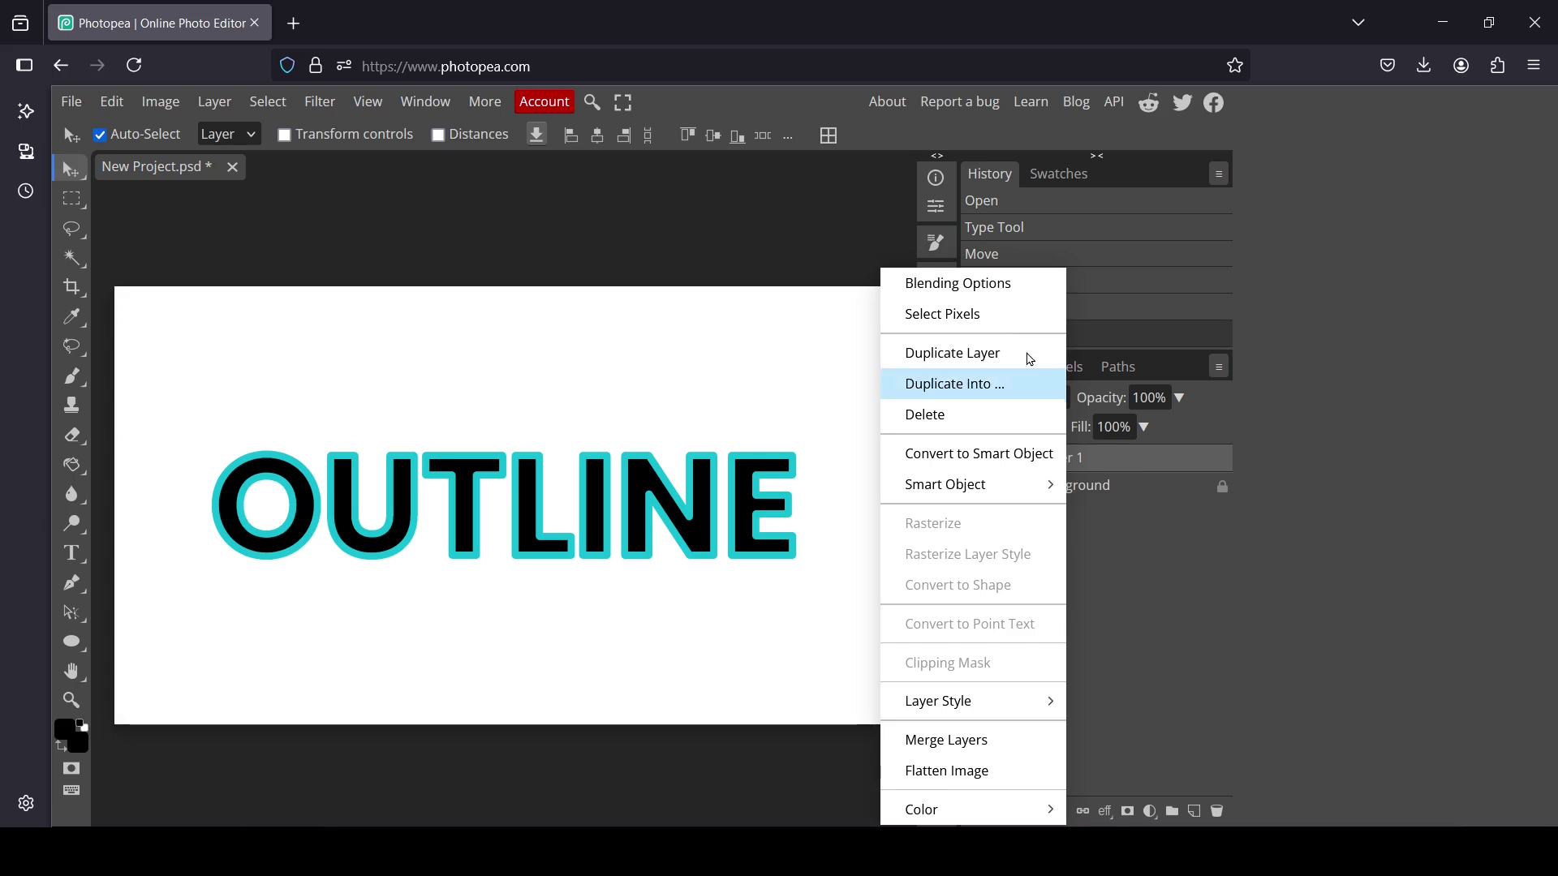
pyautogui.click(1023, 293)
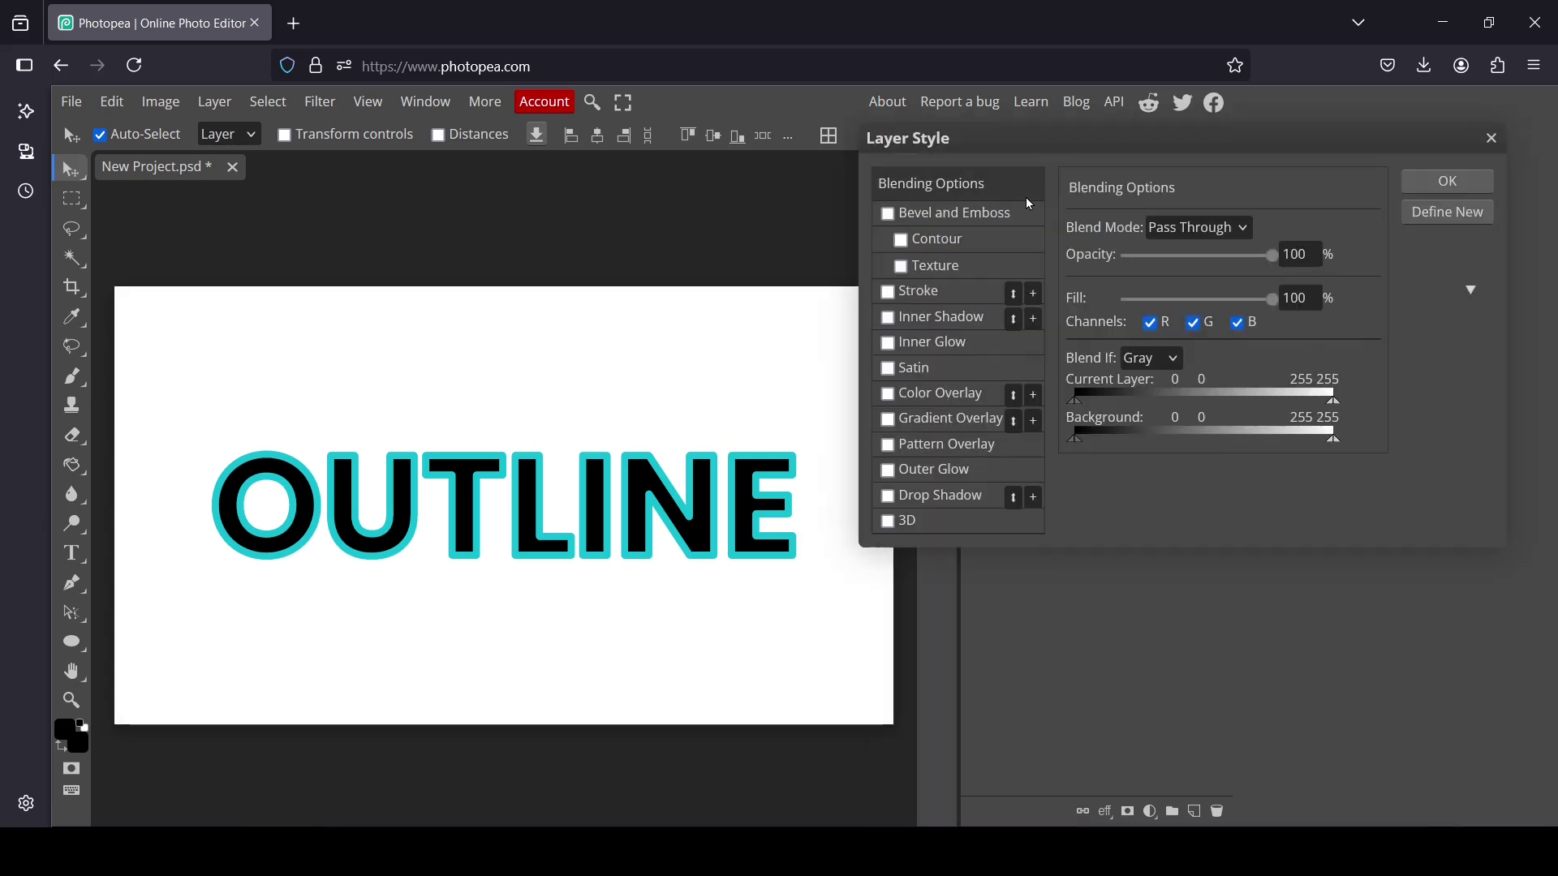
pyautogui.click(925, 297)
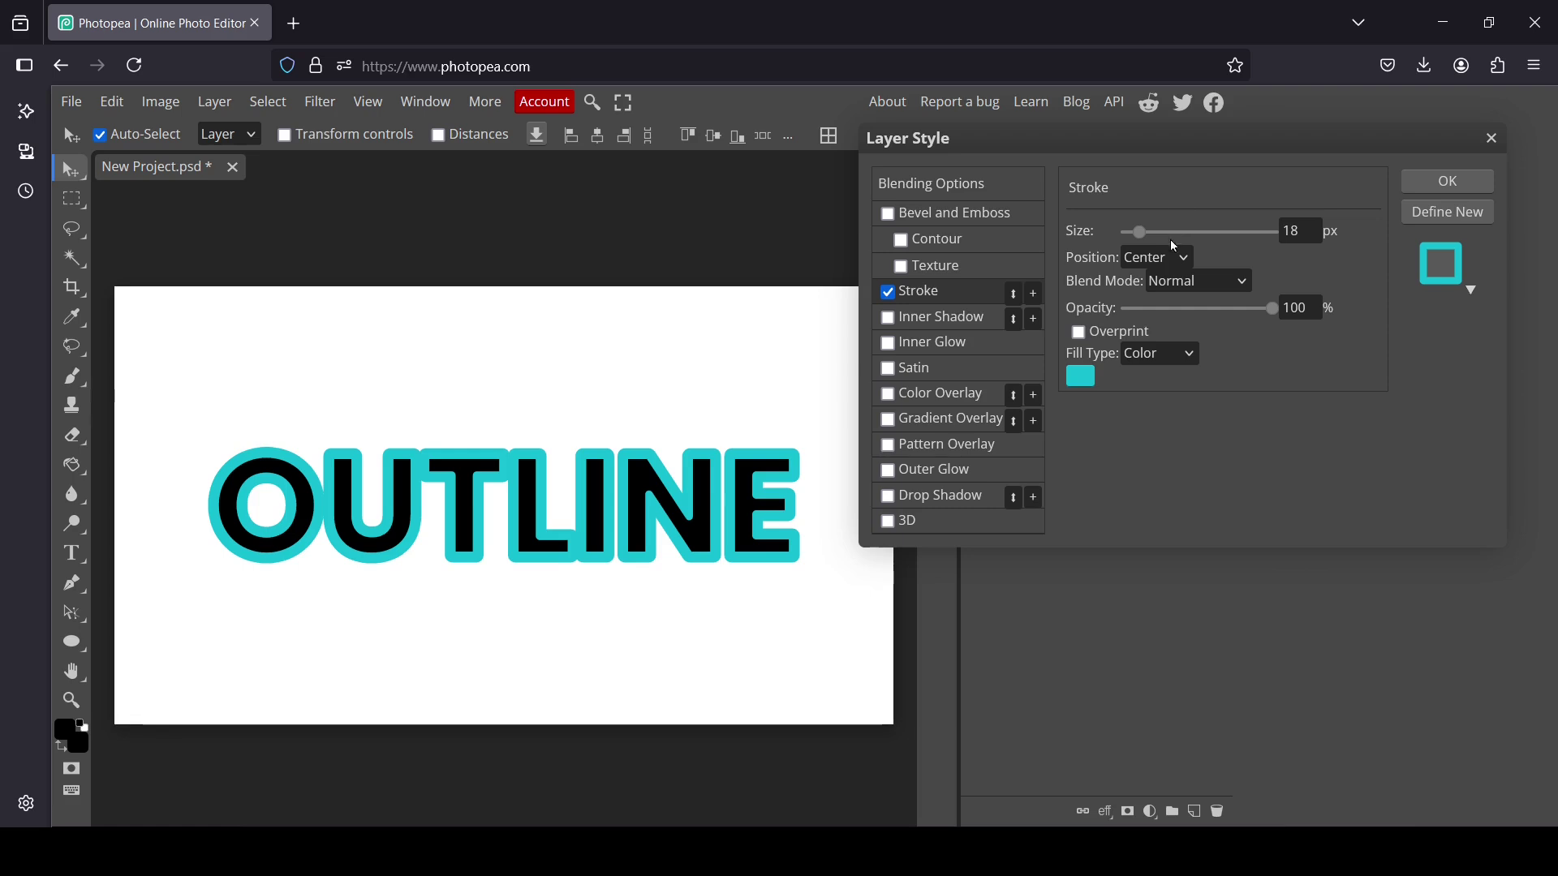
pyautogui.click(1081, 381)
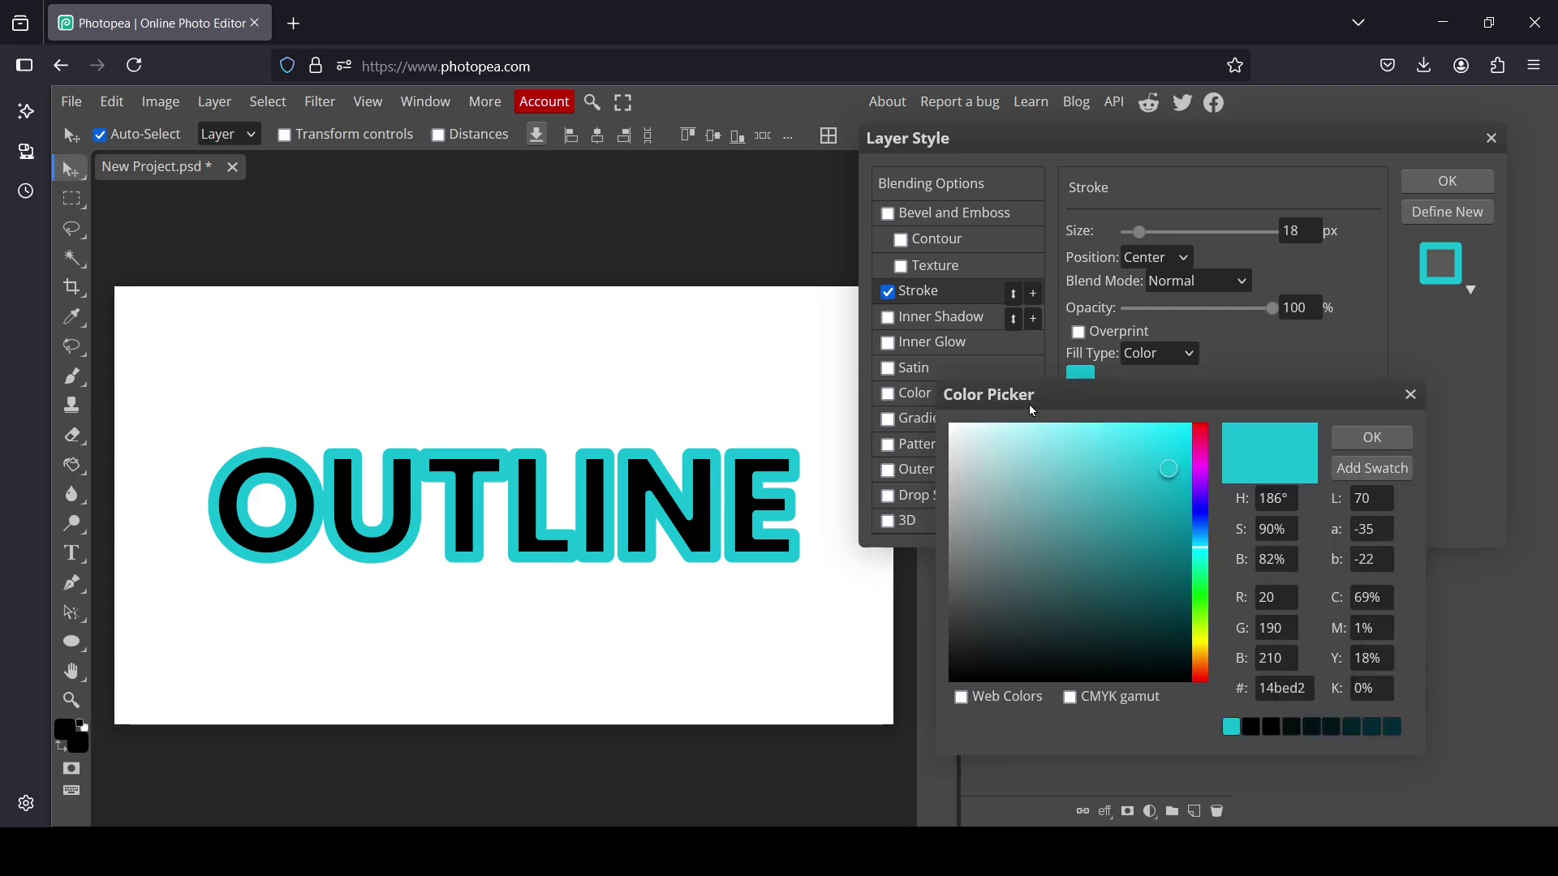
pyautogui.moveTo(1173, 628)
pyautogui.mouseDown()
pyautogui.moveTo(1186, 636)
pyautogui.moveTo(1201, 559)
pyautogui.moveTo(1214, 707)
pyautogui.mouseUp()
pyautogui.click(1172, 443)
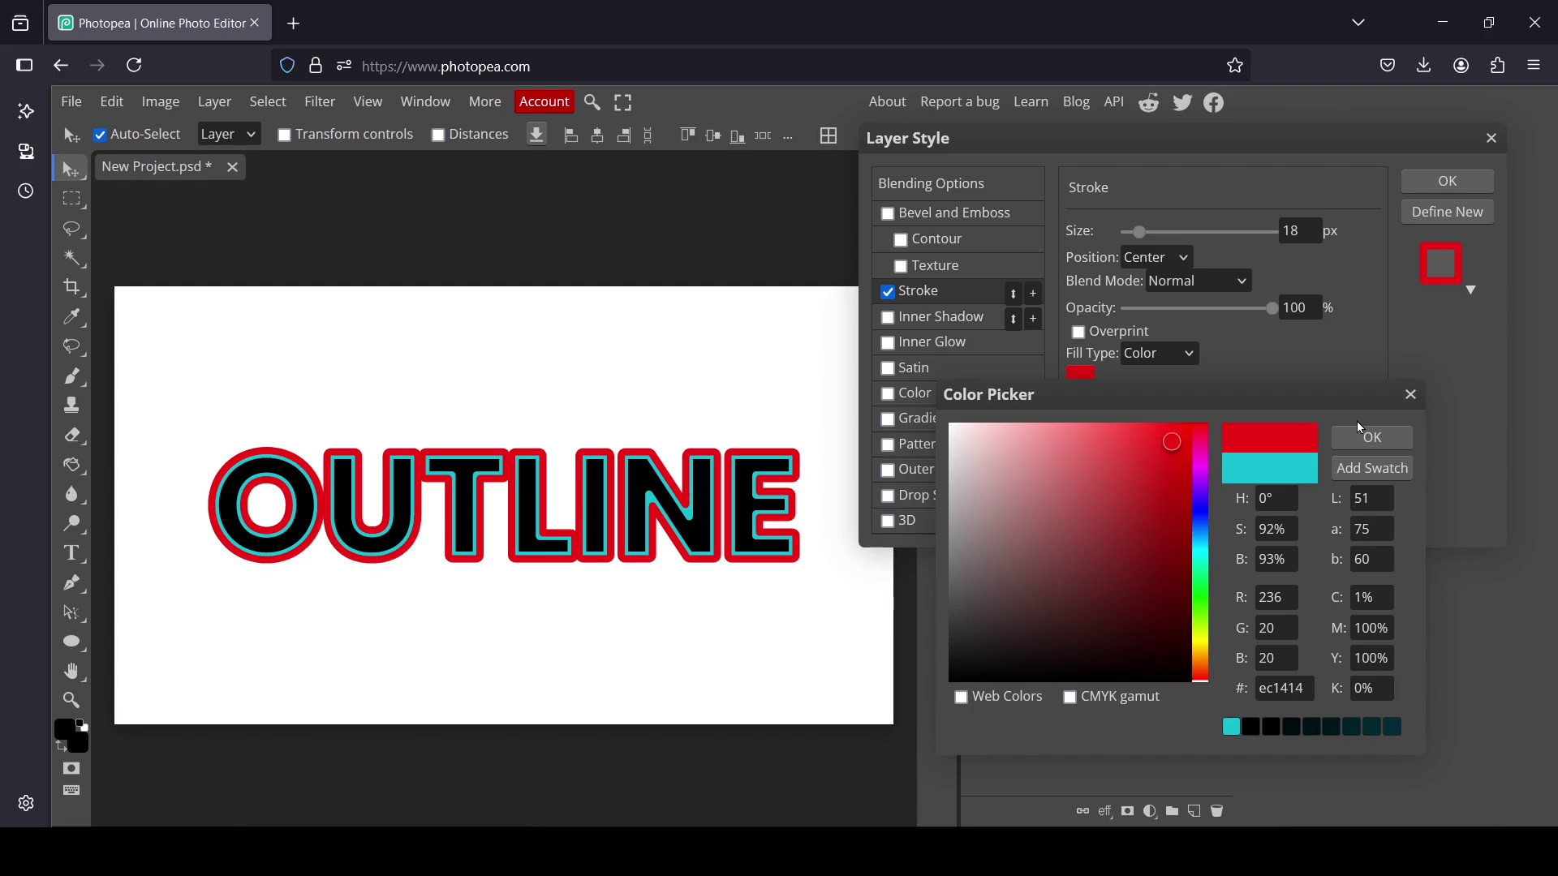
pyautogui.click(1372, 437)
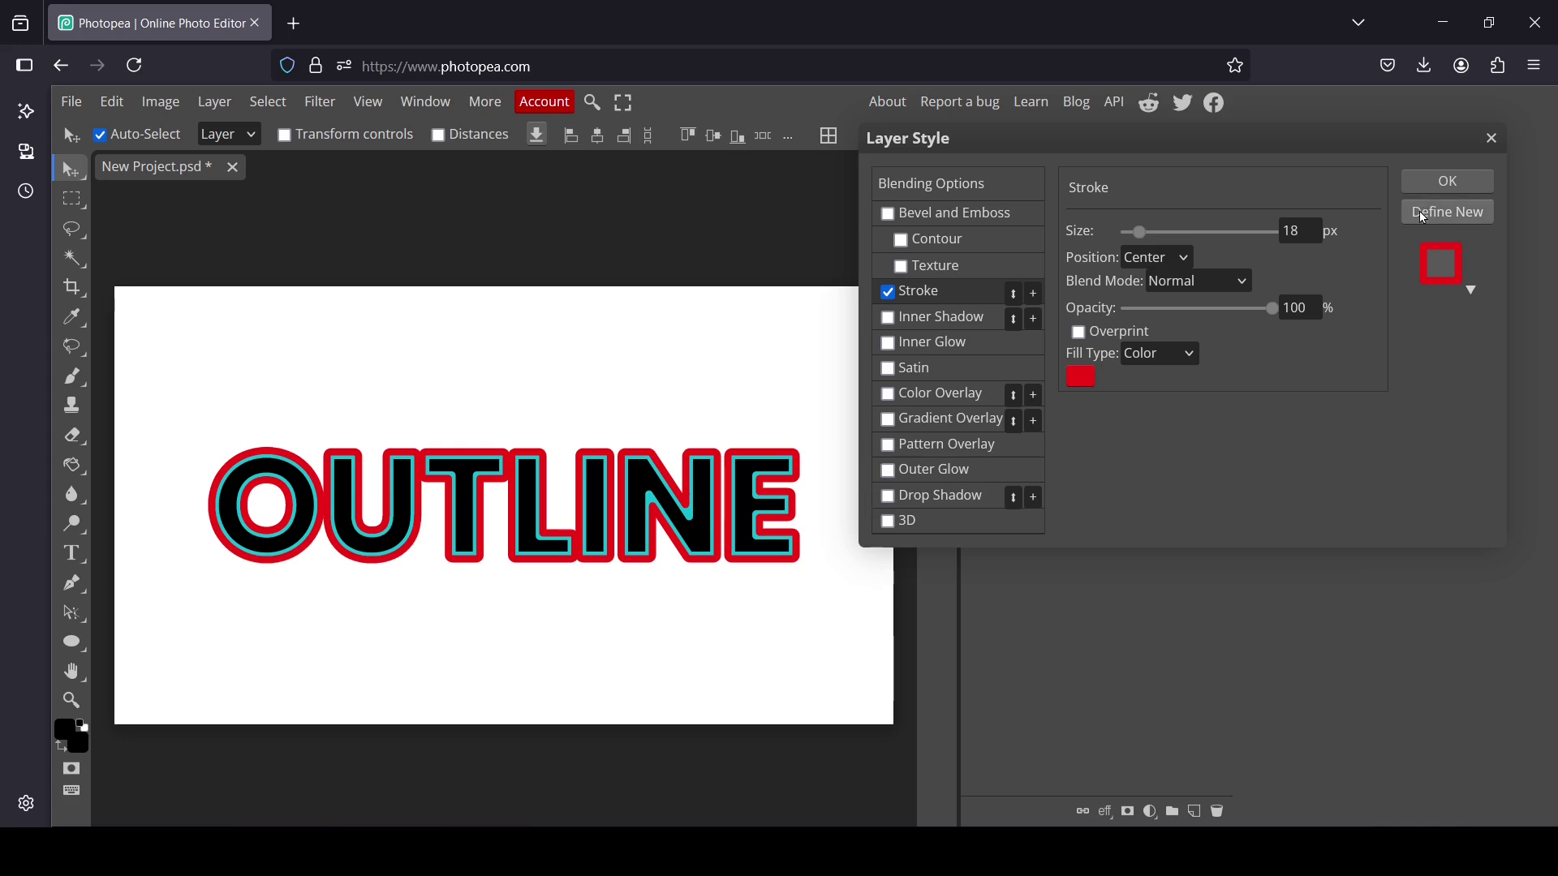
pyautogui.click(1447, 182)
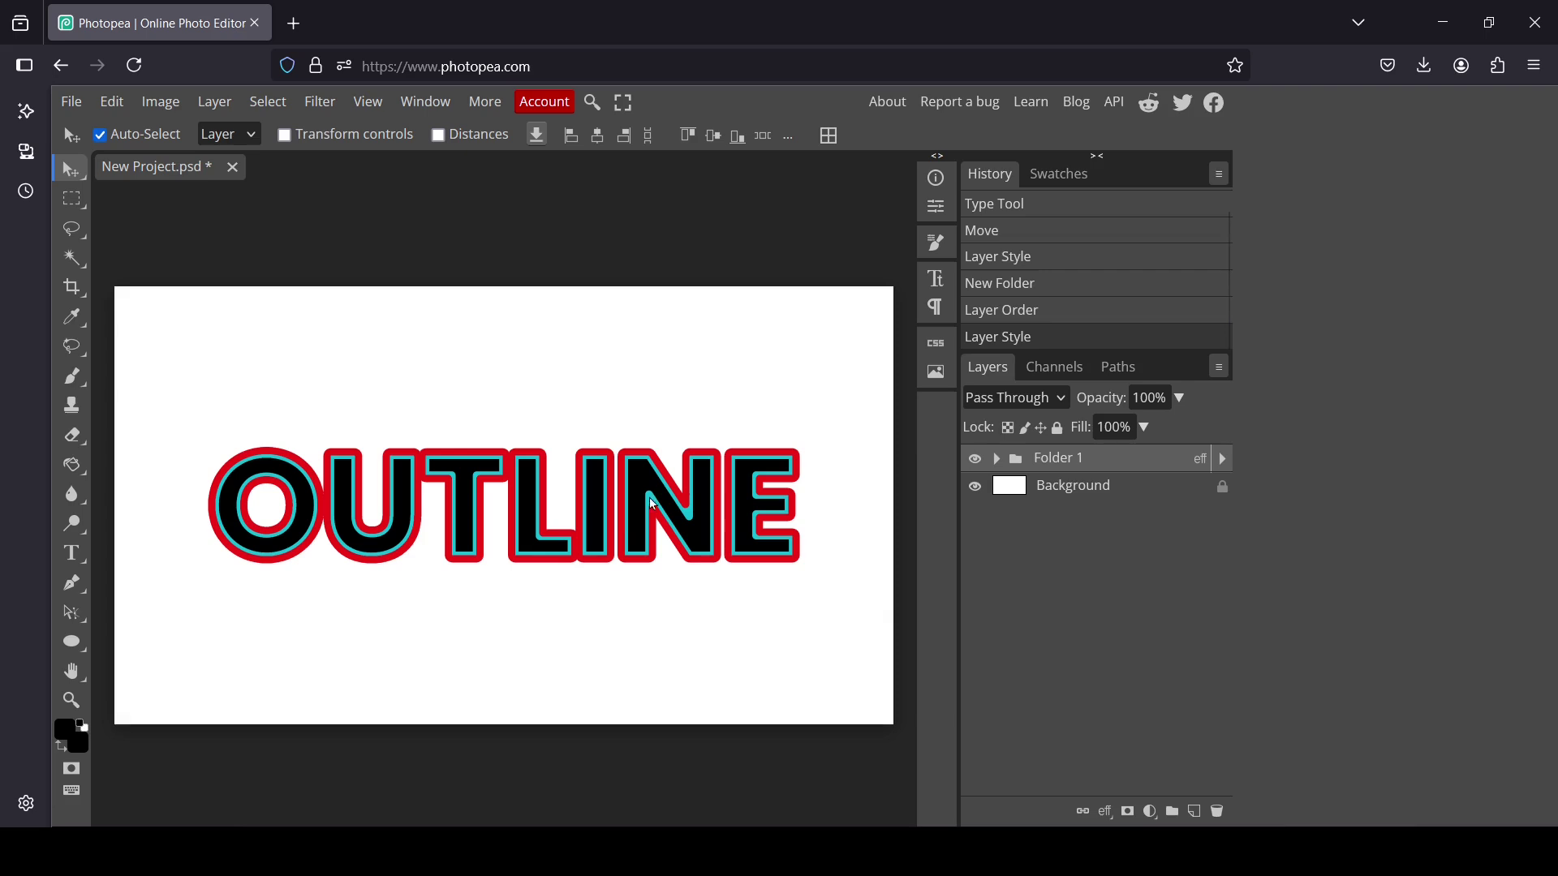
# Expand Folder 1 and set the OUTLINE layer's stroke size to 19 px
pyautogui.click(999, 461)
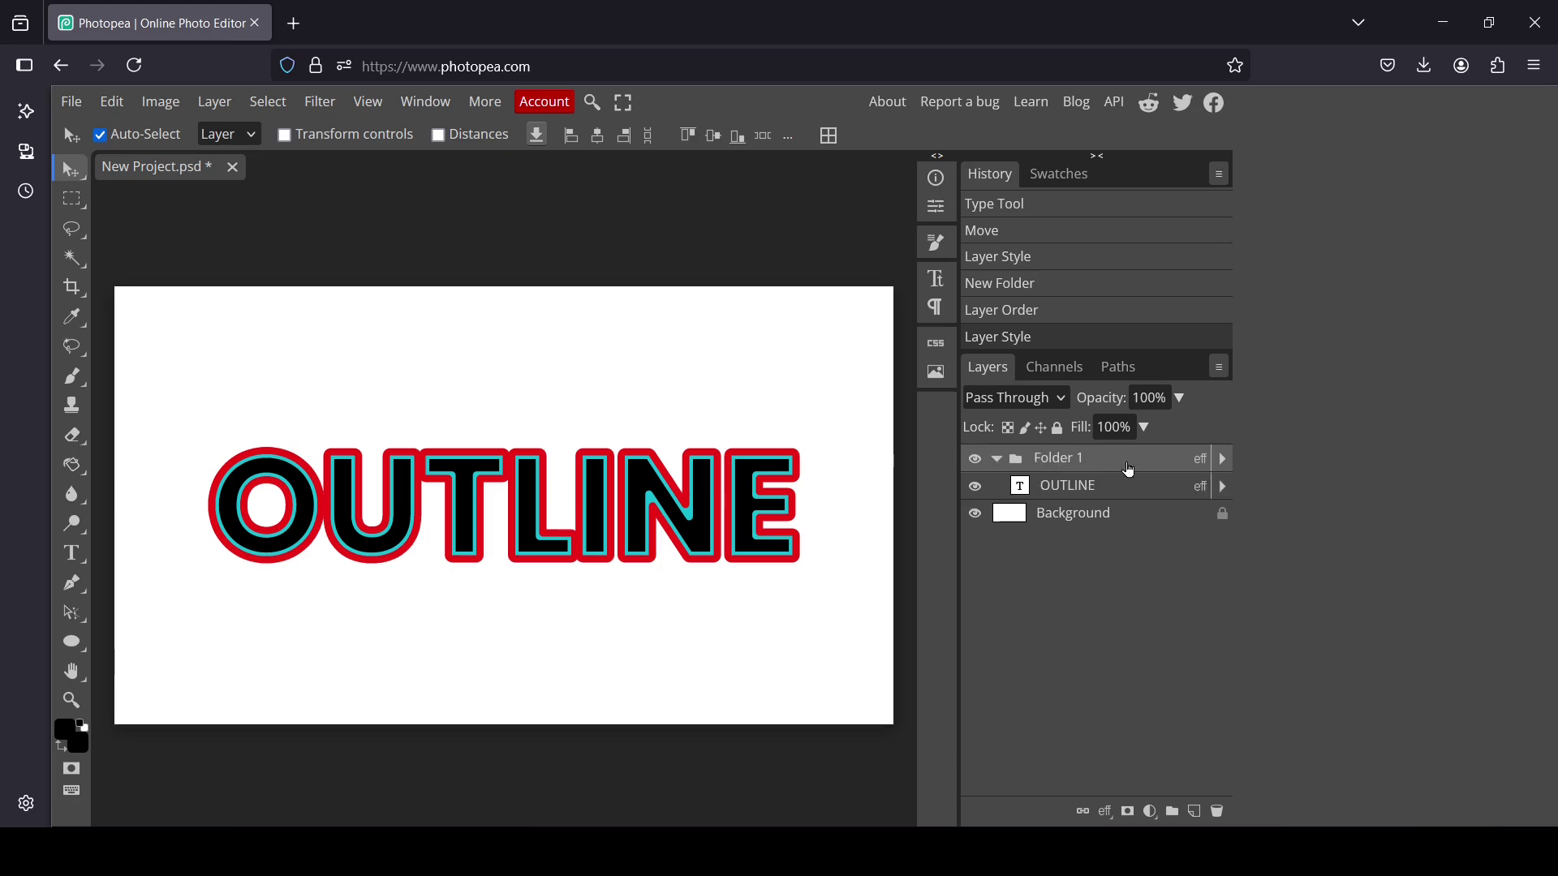
pyautogui.click(1093, 493)
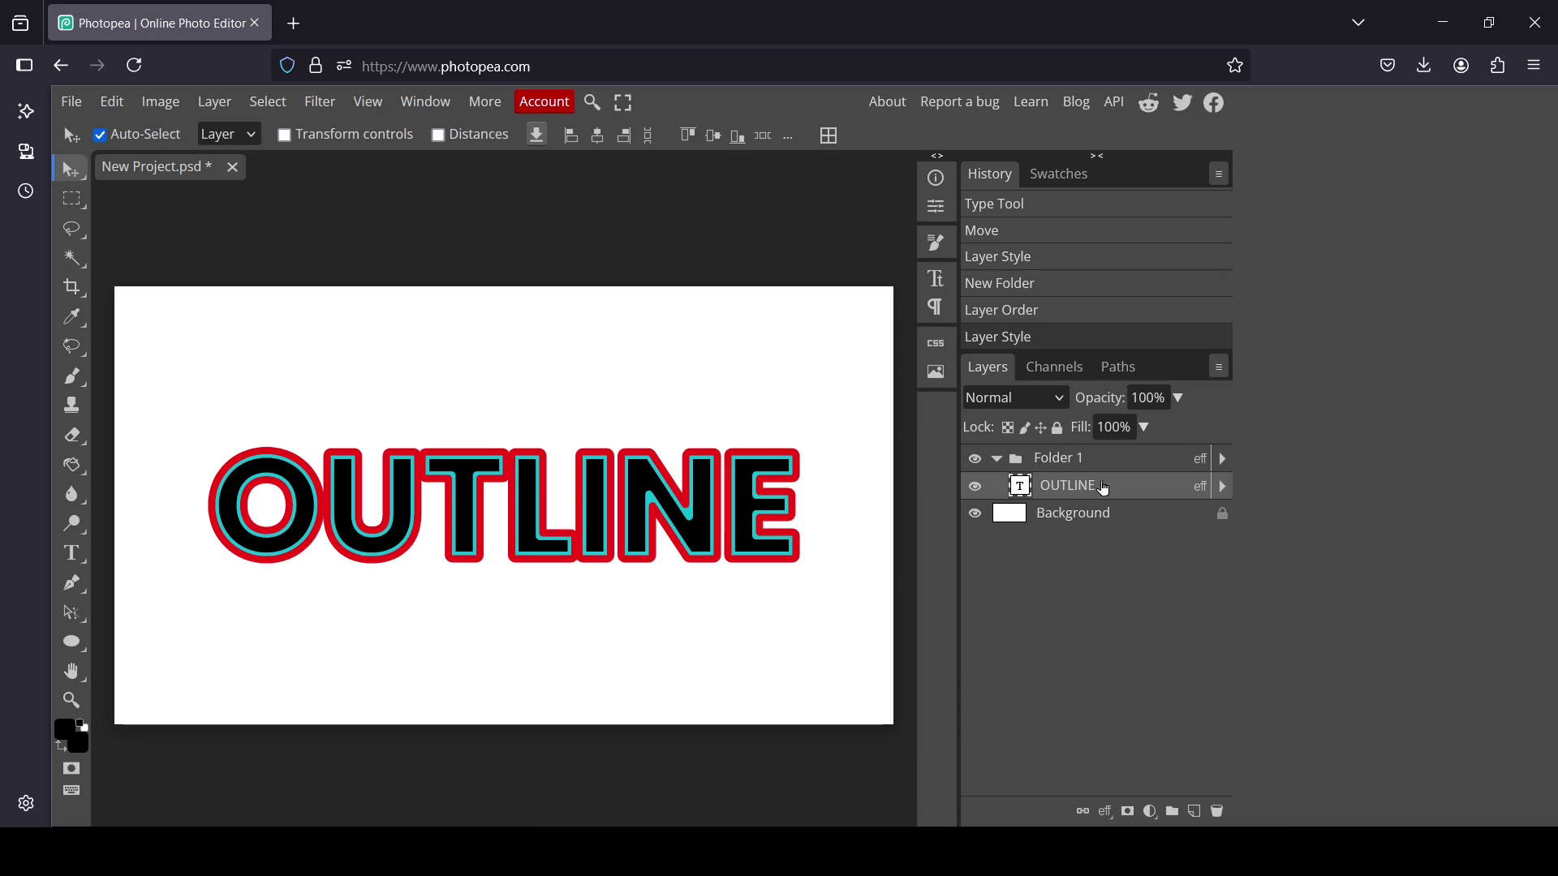
pyautogui.click(976, 487)
pyautogui.click(978, 489)
pyautogui.rightClick(1089, 497)
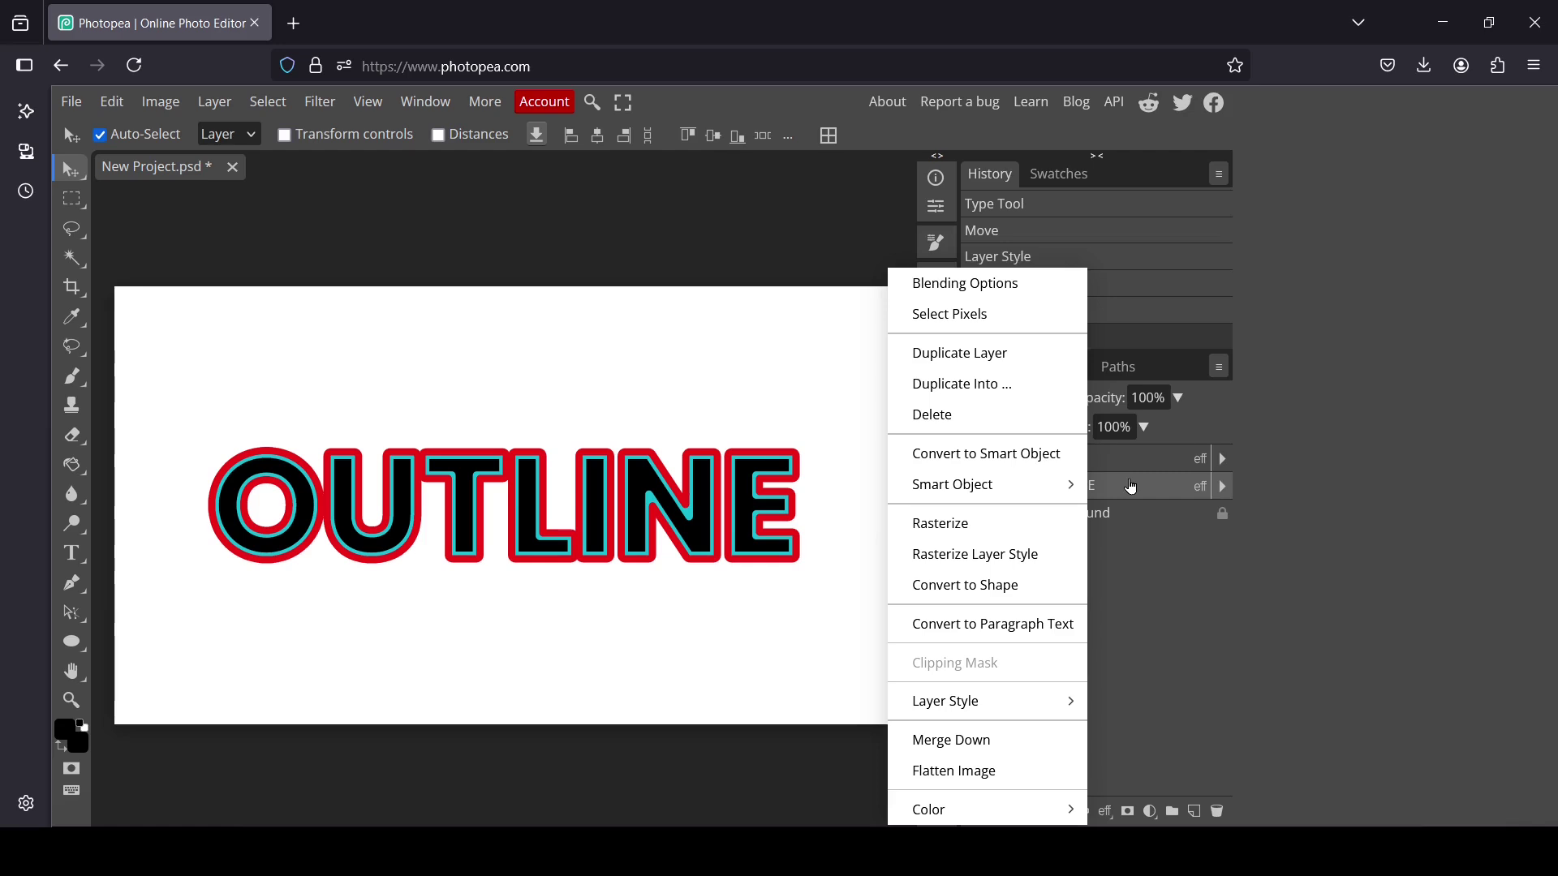
pyautogui.click(1024, 284)
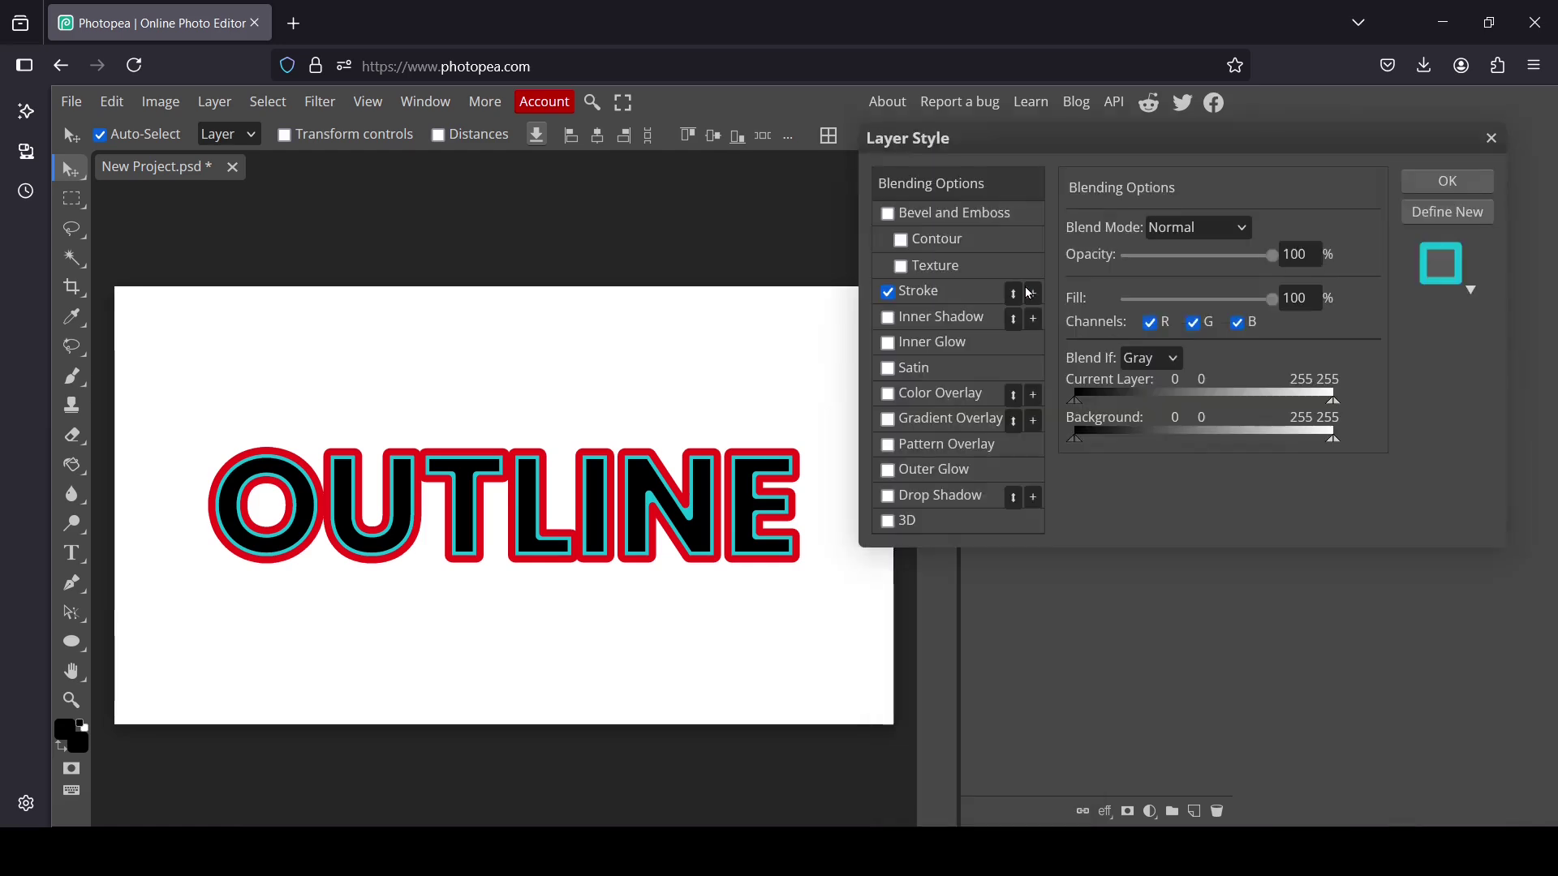
pyautogui.click(933, 291)
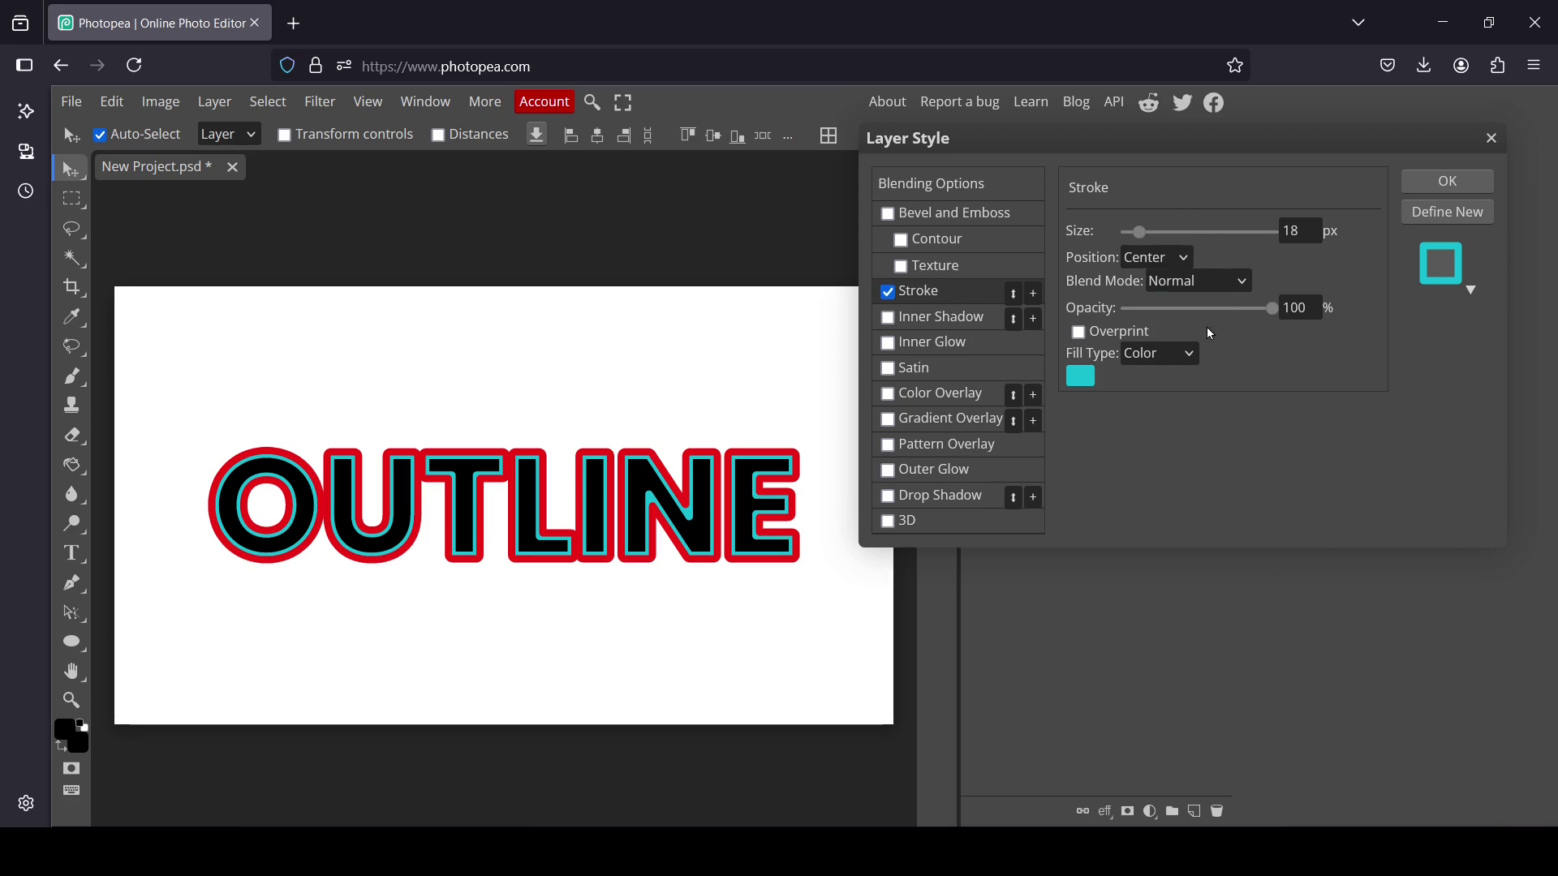
pyautogui.moveTo(1143, 240); pyautogui.dragTo(1156, 240)
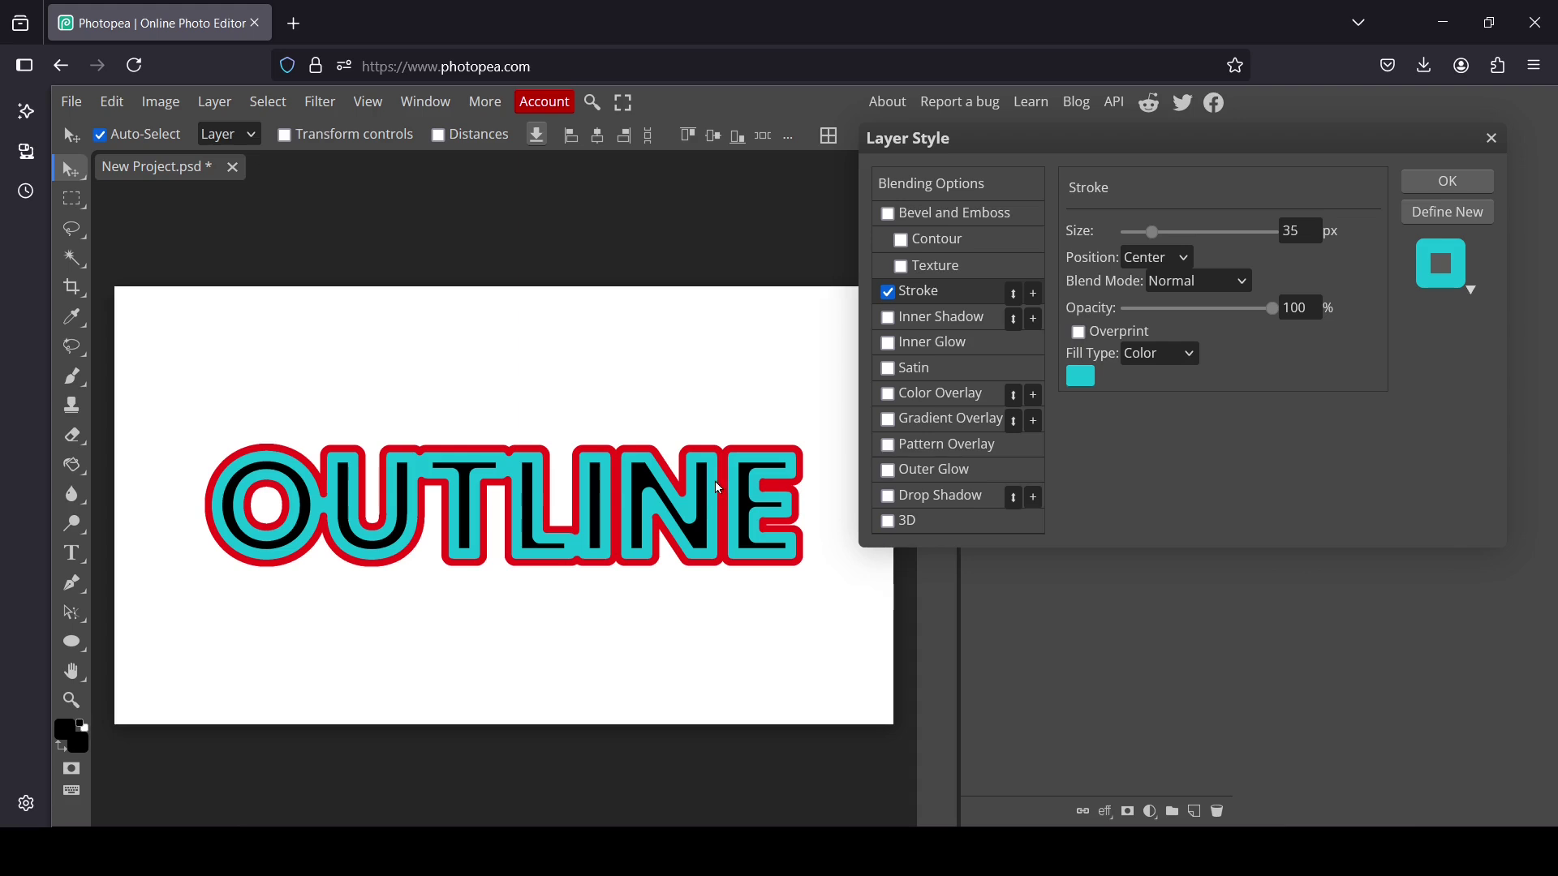
pyautogui.moveTo(1151, 240); pyautogui.dragTo(1140, 240)
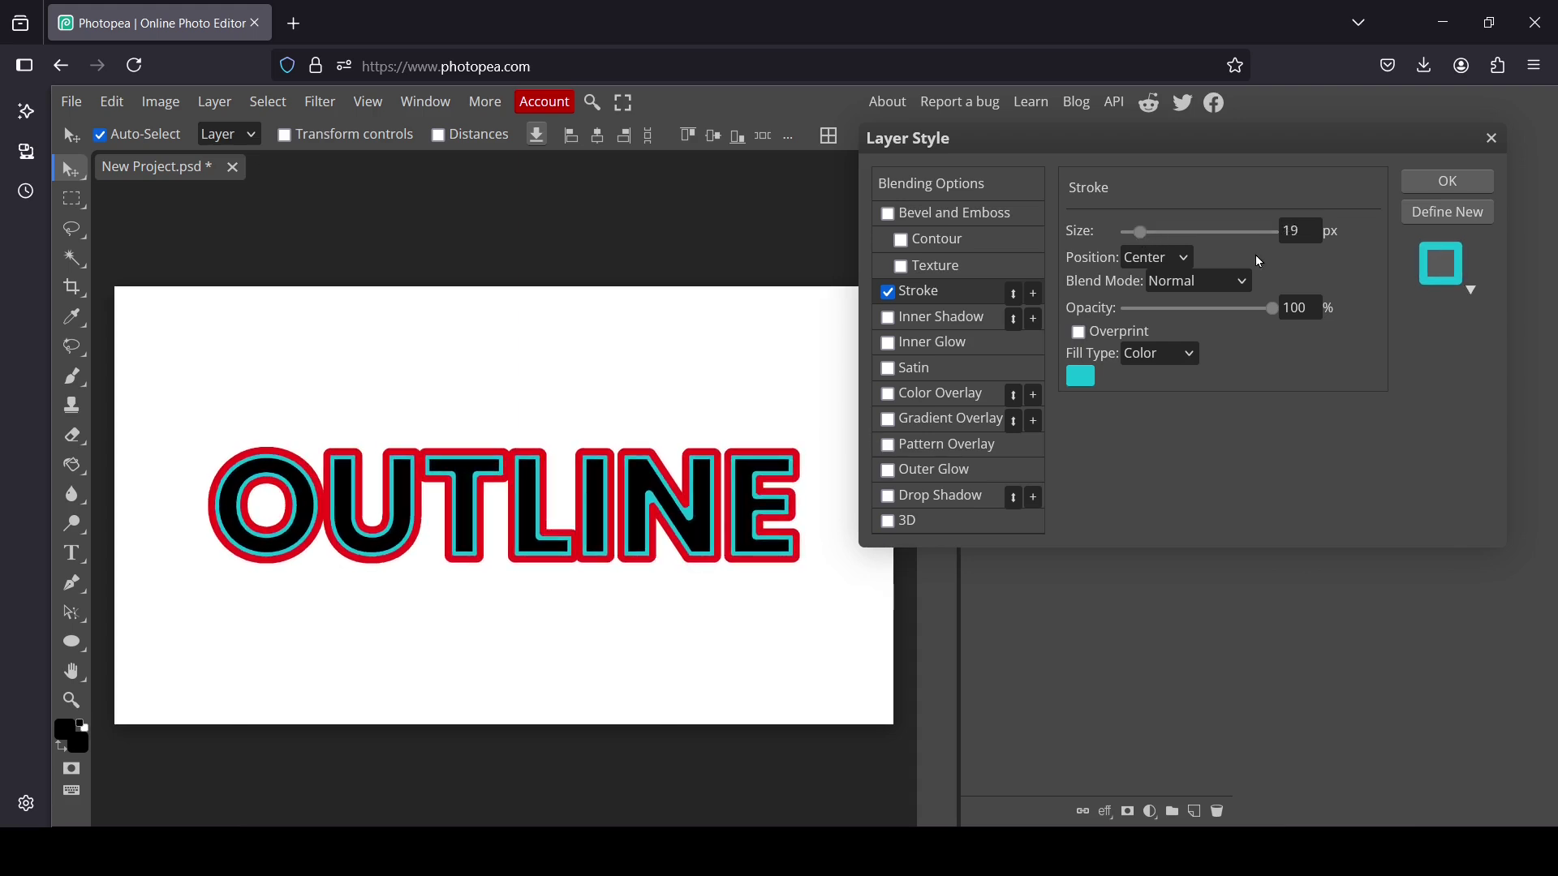
# Change the text stroke colour to violet-blue 6d6aff and apply it
pyautogui.click(1080, 377)
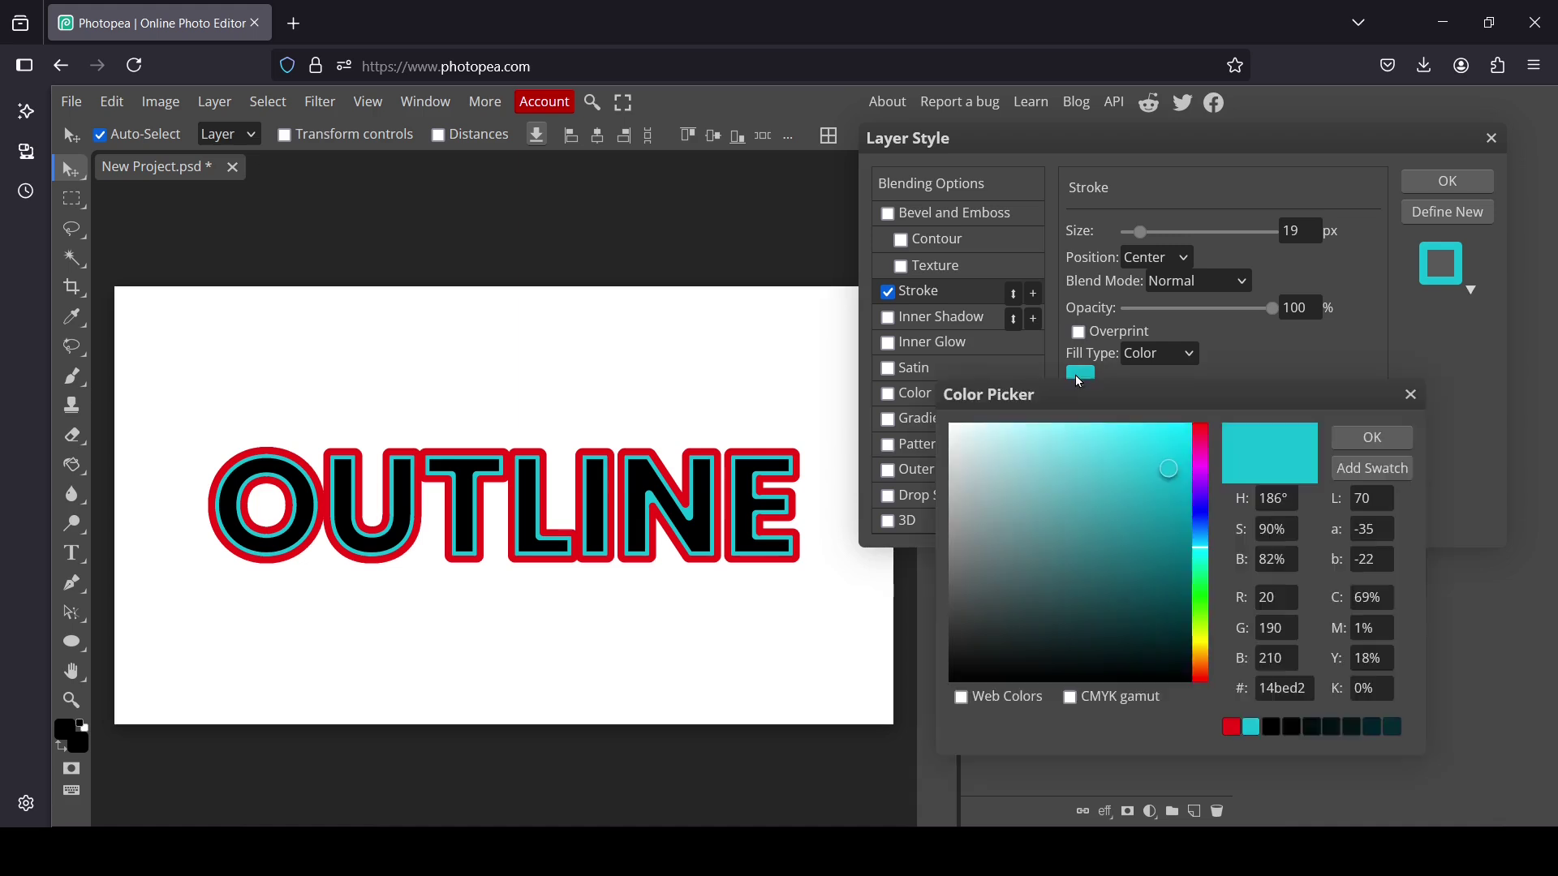
pyautogui.click(1161, 602)
pyautogui.moveTo(1162, 602); pyautogui.dragTo(1092, 423)
pyautogui.click(1200, 510)
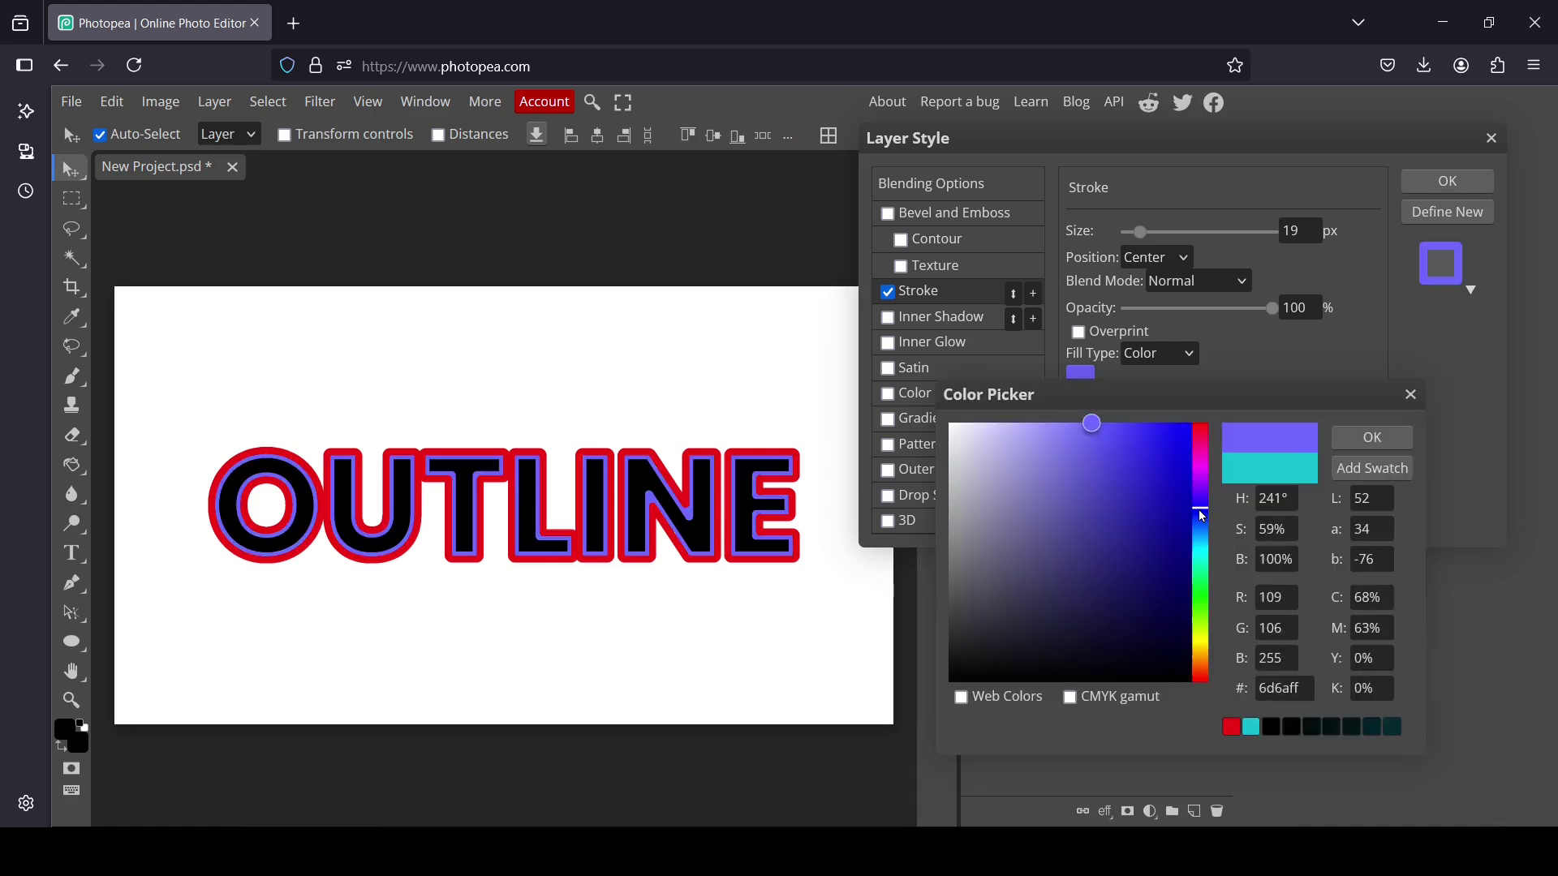
pyautogui.click(1376, 440)
pyautogui.click(1461, 179)
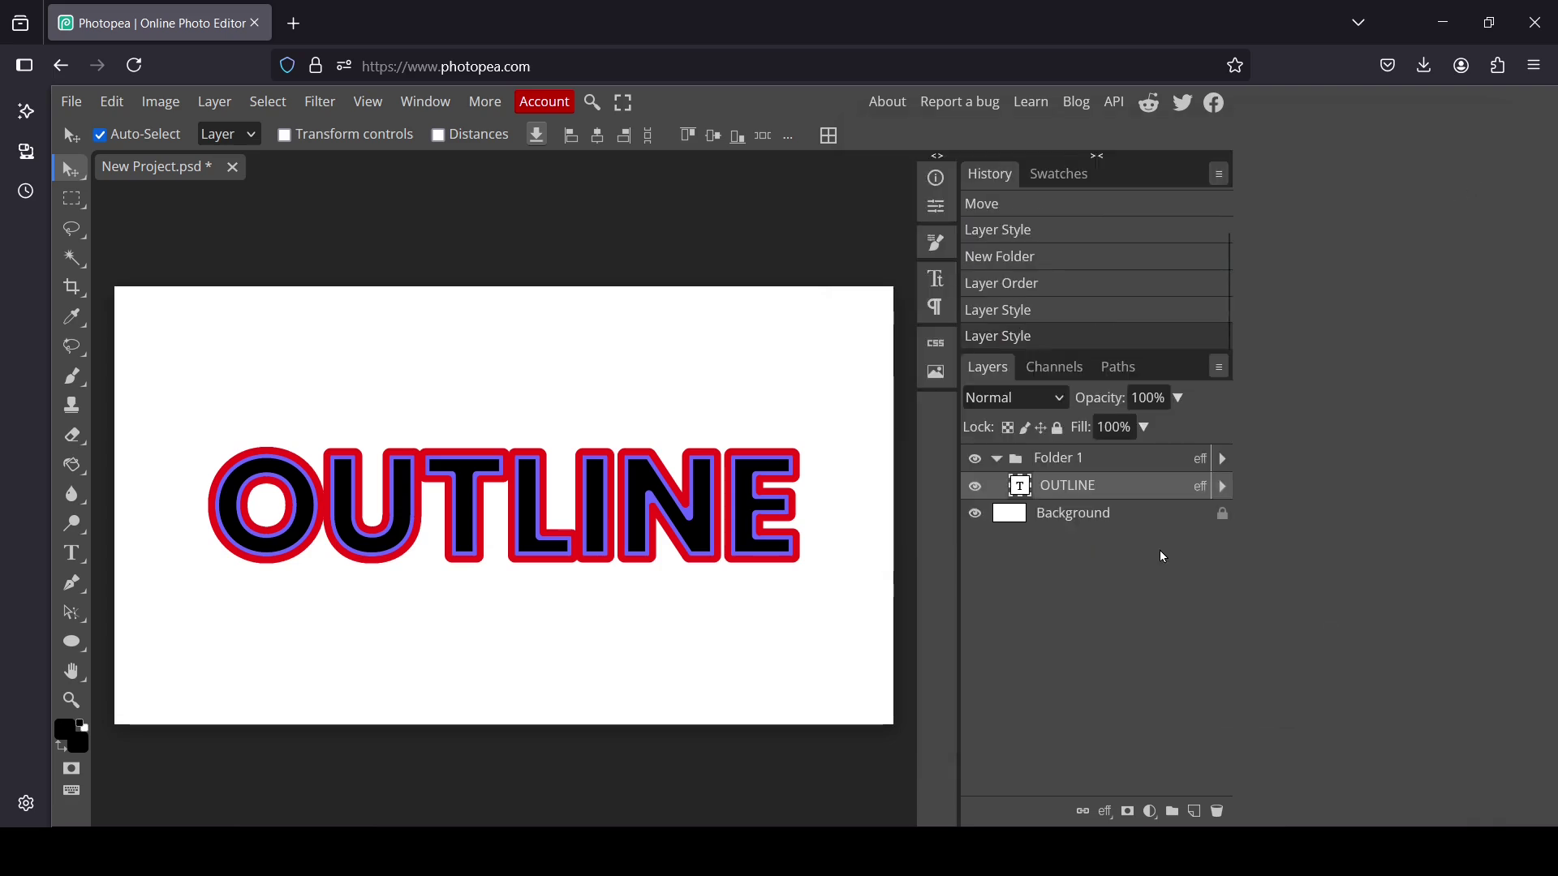
# Collapse Folder 1 to hide the nested OUTLINE text layer
pyautogui.click(996, 459)
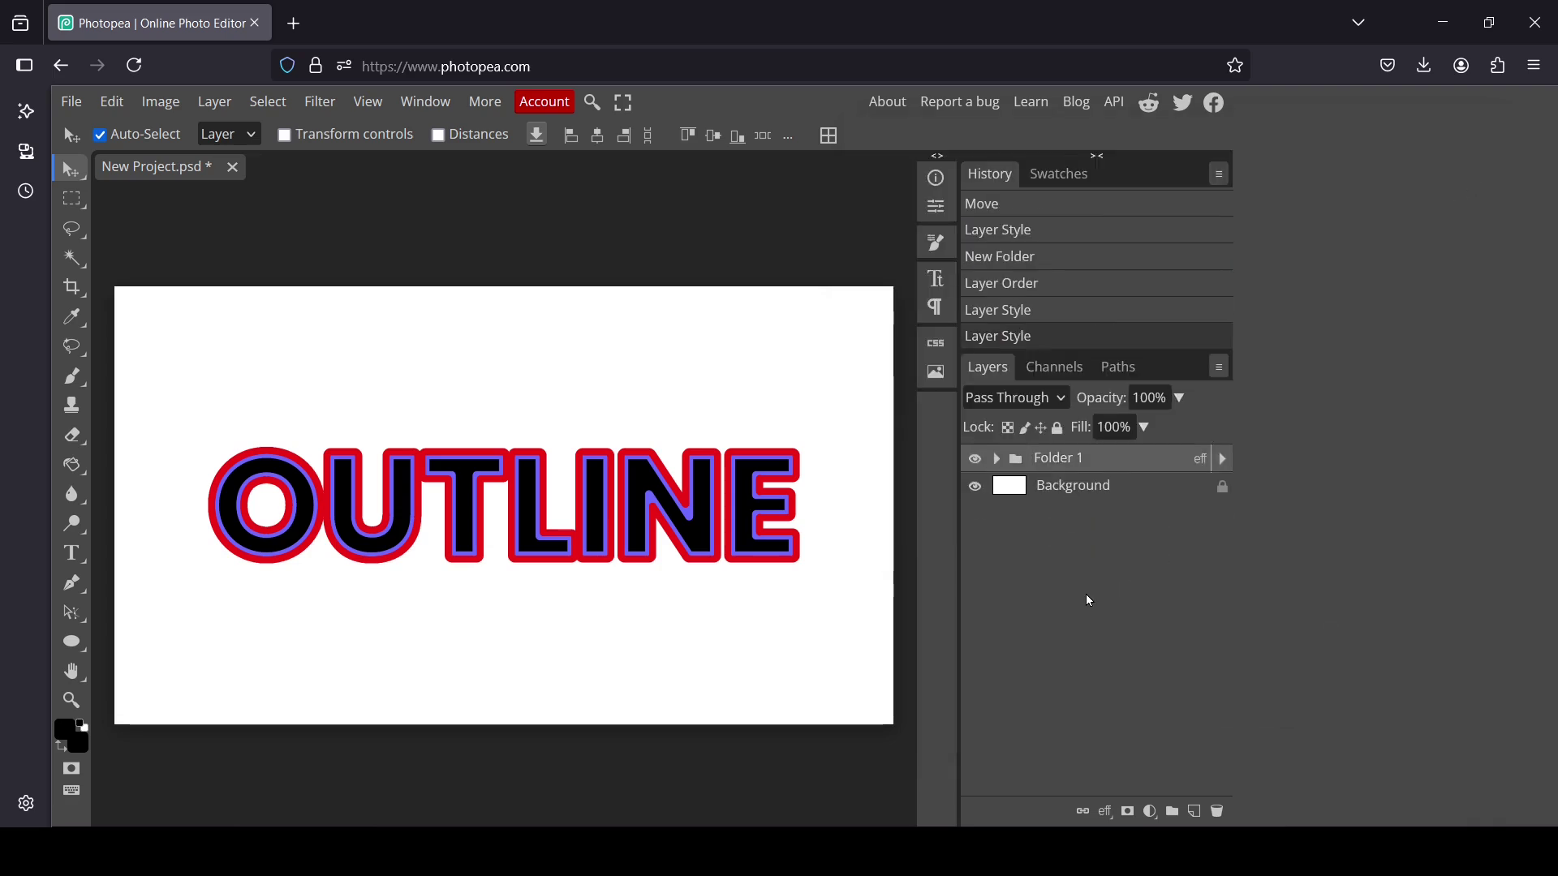